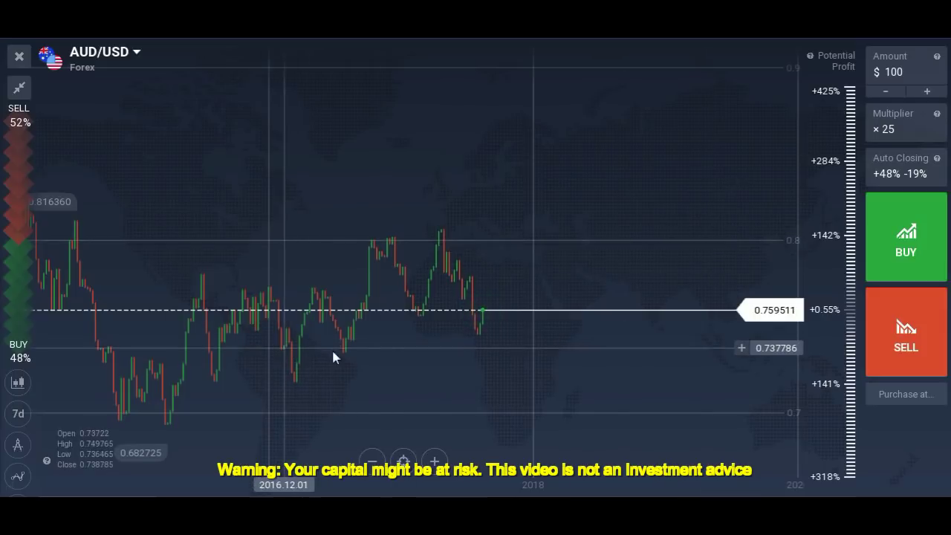
Draw a rising trend line on the AUD/USD weekly chart from the January 2016 low at 0.682725 to the October 2016 low.
{"action": "scroll", "coordinate": [248, 375], "scroll_direction": "up", "scroll_amount": 5}
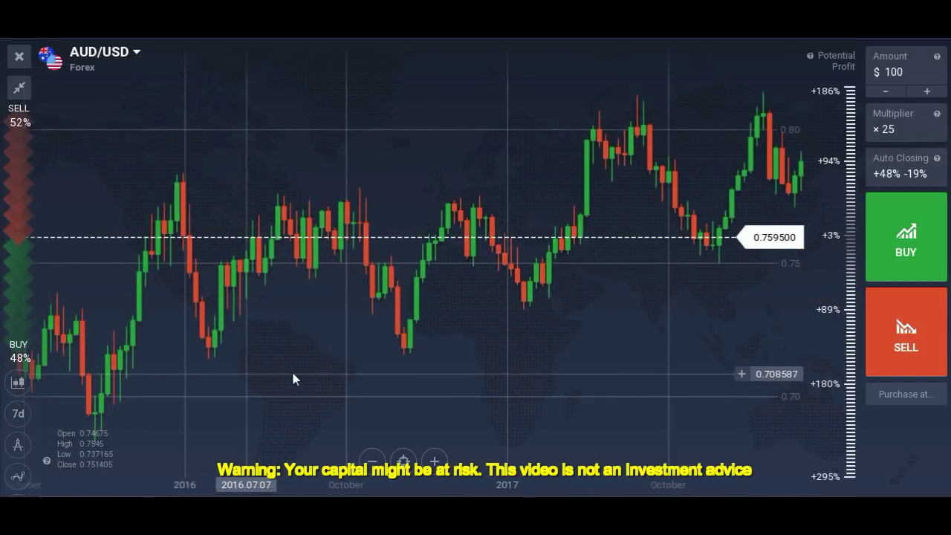
{"action": "scroll", "coordinate": [293, 378], "scroll_direction": "down", "scroll_amount": 2}
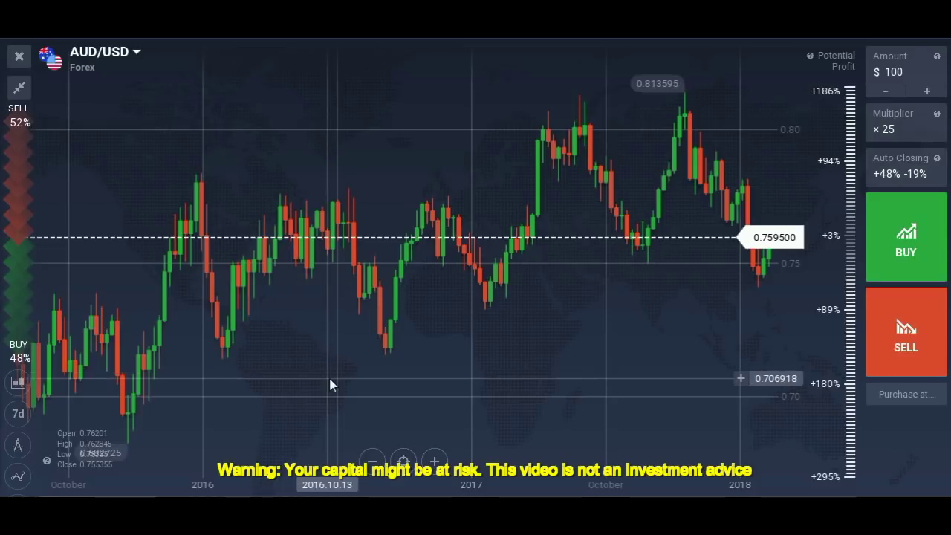
{"action": "scroll", "coordinate": [329, 375], "scroll_direction": "down", "scroll_amount": 1}
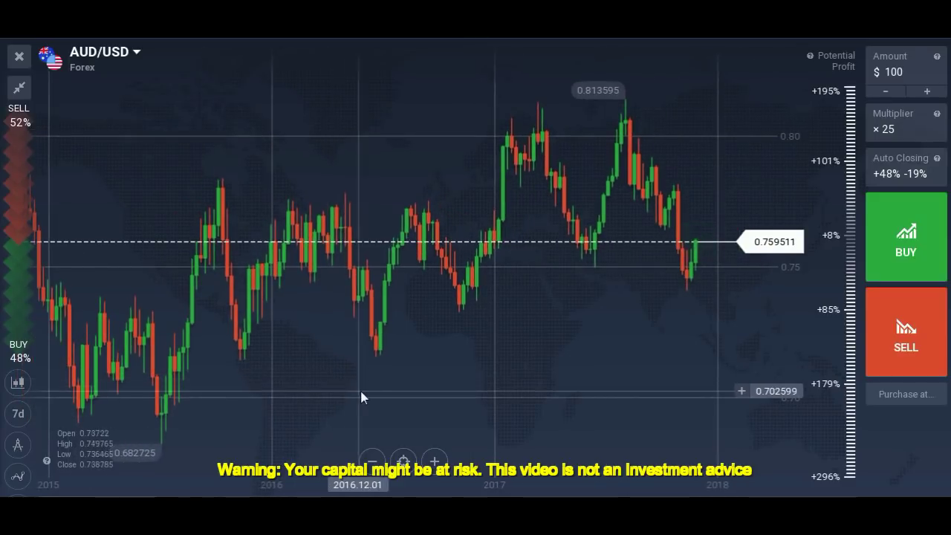
{"action": "scroll", "coordinate": [329, 397], "scroll_direction": "down", "scroll_amount": 4}
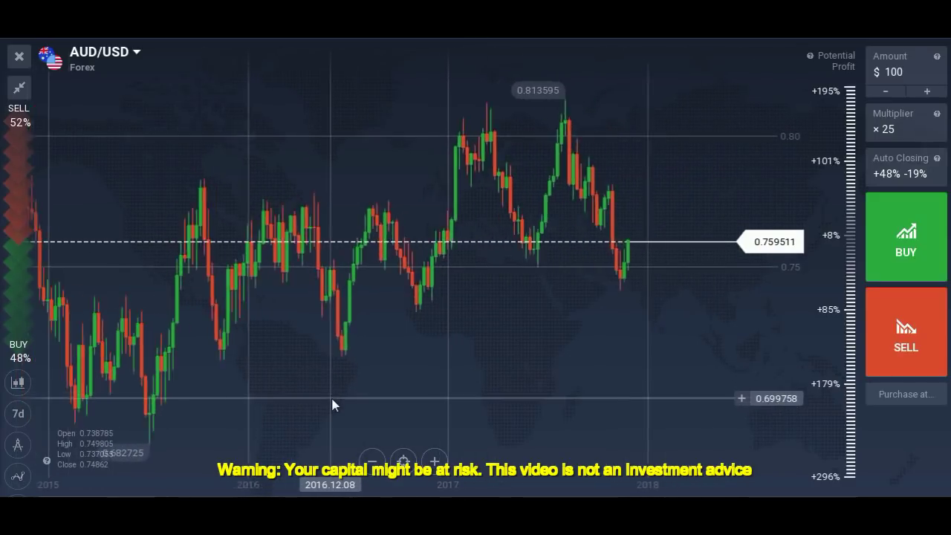
{"action": "left_click_drag", "start_coordinate": [333, 405], "coordinate": [417, 395]}
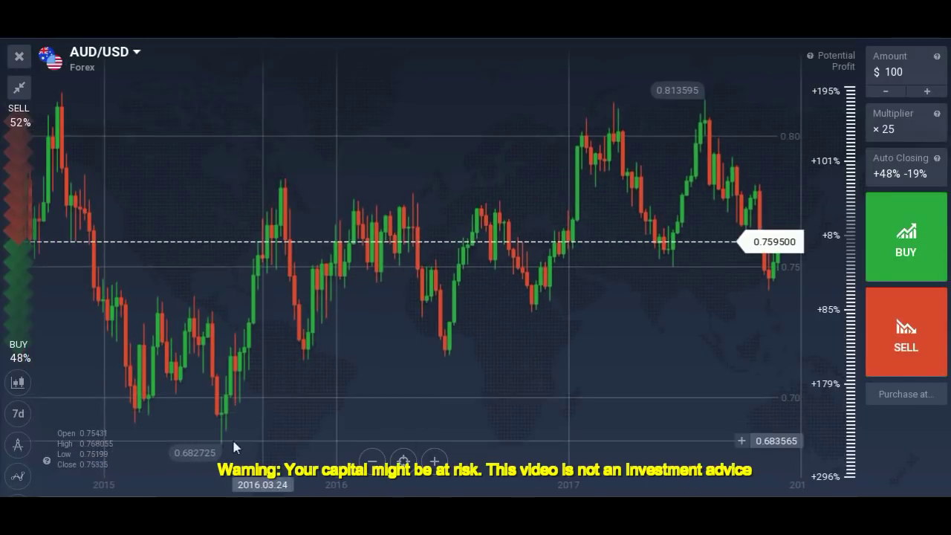
{"action": "left_click", "coordinate": [19, 445]}
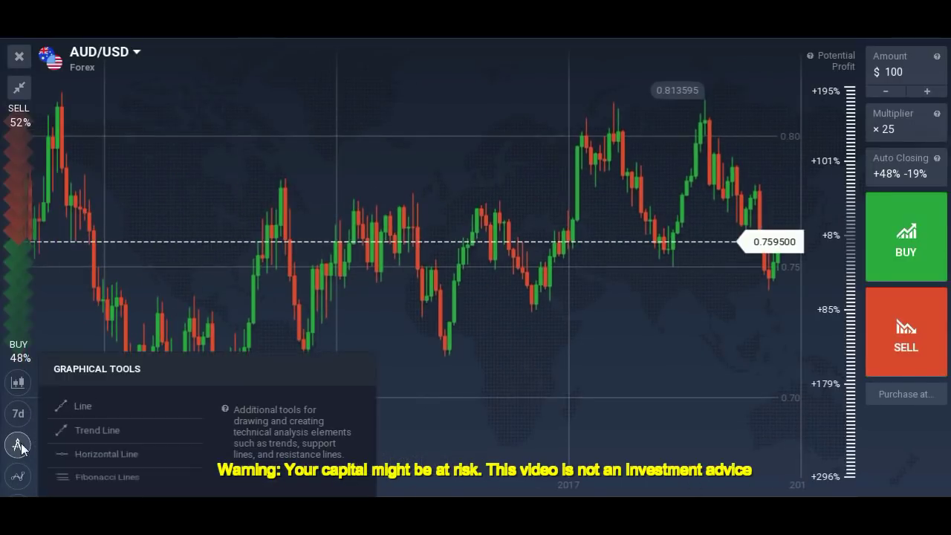
{"action": "left_click", "coordinate": [128, 439]}
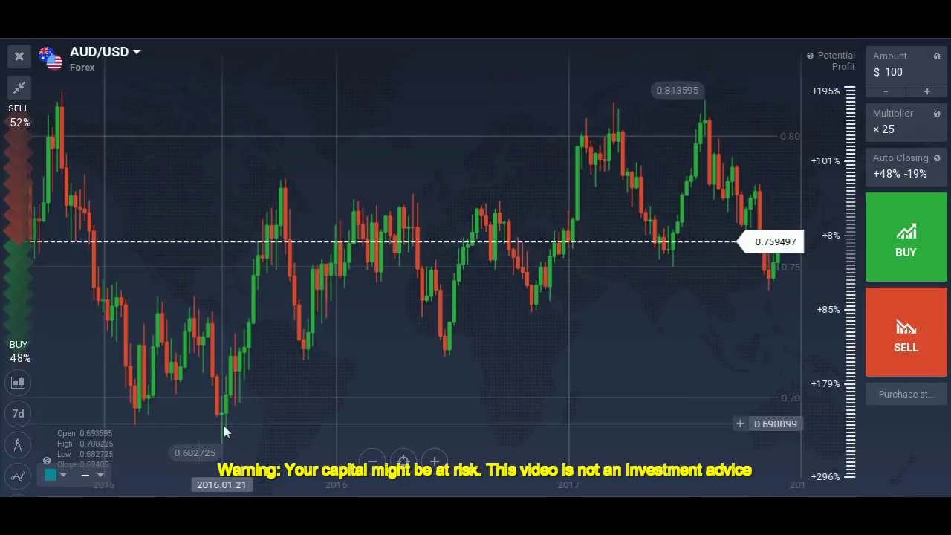
{"action": "mouse_move", "coordinate": [221, 444]}
{"action": "left_mouse_down"}
{"action": "mouse_move", "coordinate": [308, 408]}
{"action": "mouse_move", "coordinate": [386, 334]}
{"action": "mouse_move", "coordinate": [413, 277]}
{"action": "mouse_move", "coordinate": [410, 258]}
{"action": "left_mouse_up"}
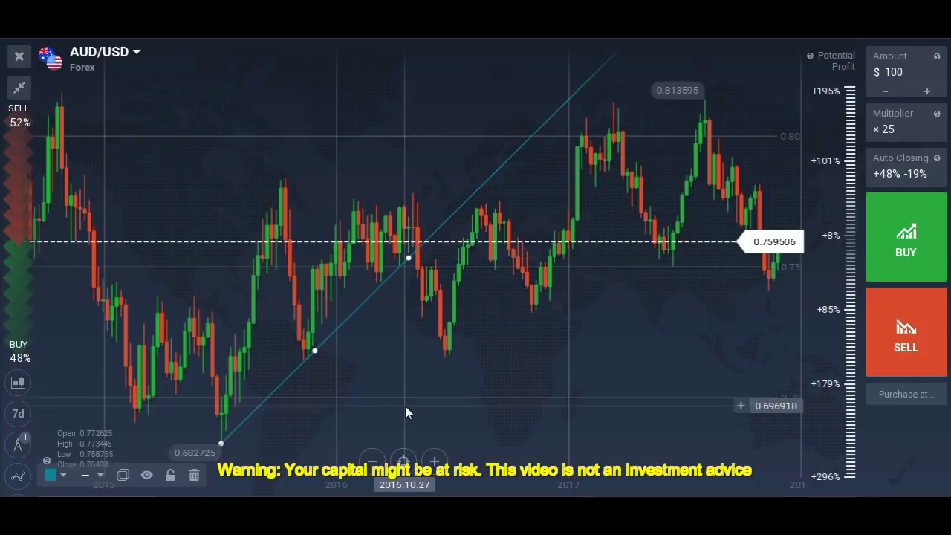
Fine-tune the AUD/USD trend line's two end points at the January 2016 and October 2016 lows.
{"action": "scroll", "coordinate": [344, 401], "scroll_direction": "up", "scroll_amount": 3}
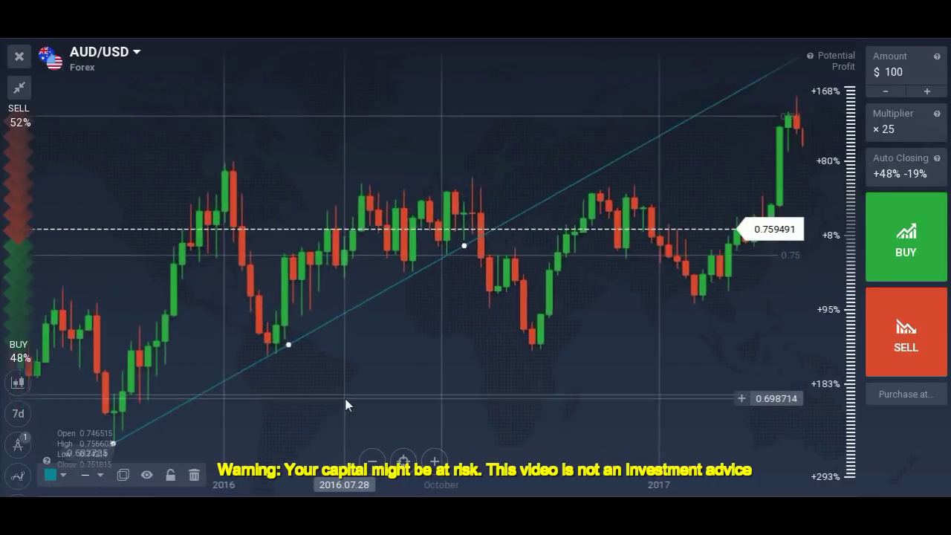
{"action": "scroll", "coordinate": [345, 405], "scroll_direction": "up", "scroll_amount": 2}
{"action": "left_click_drag", "start_coordinate": [310, 403], "coordinate": [439, 386]}
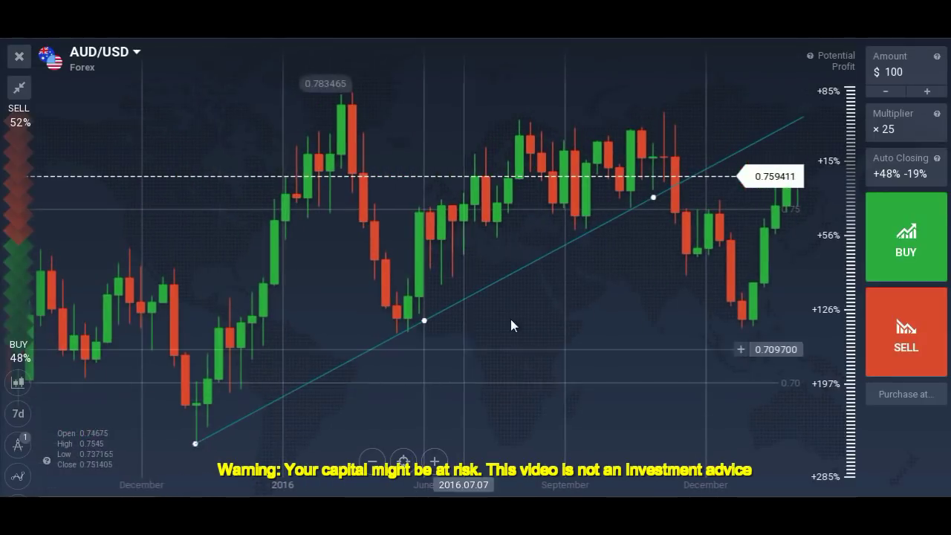
{"action": "left_click_drag", "start_coordinate": [652, 197], "coordinate": [645, 197]}
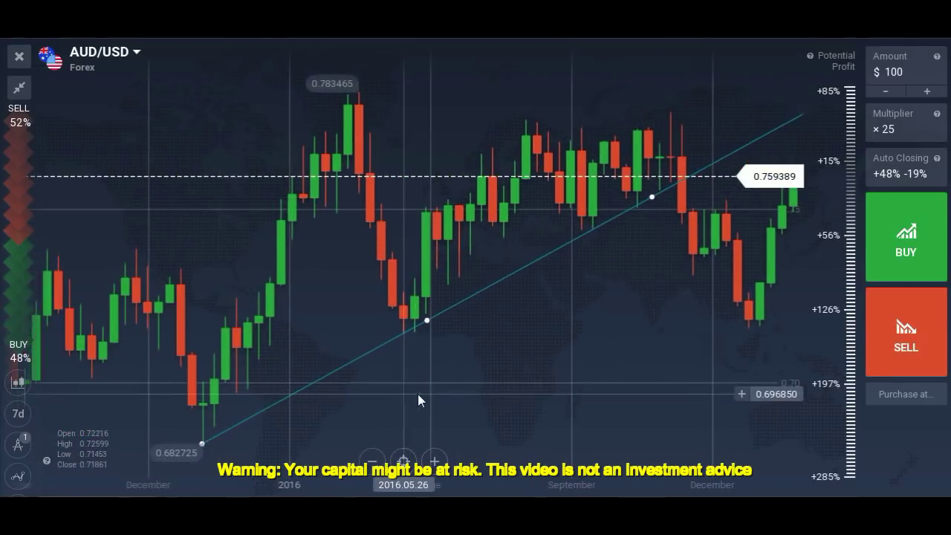
{"action": "left_click", "coordinate": [202, 444]}
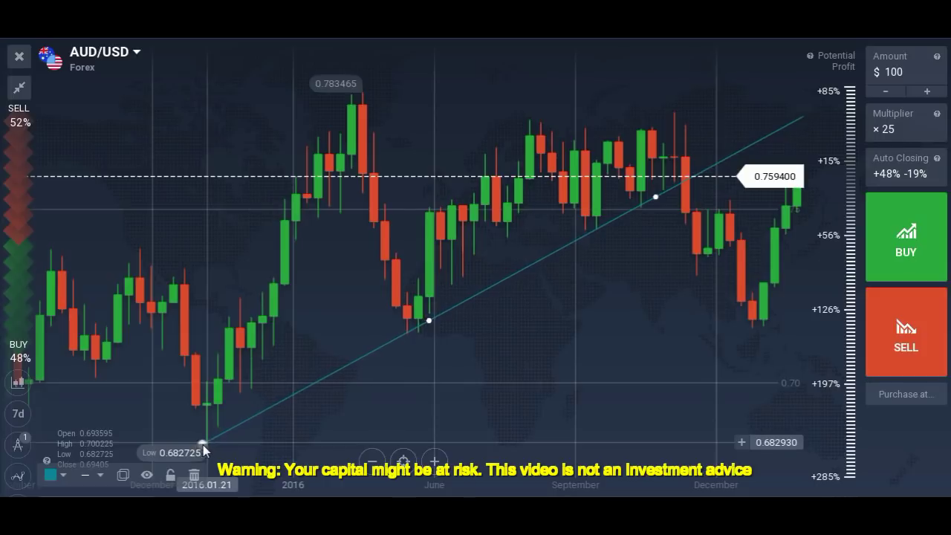
Examine where the AUD/USD price touches and breaks through the trend line during 2016.
{"action": "left_click_drag", "start_coordinate": [453, 404], "coordinate": [402, 404]}
{"action": "scroll", "coordinate": [488, 399], "scroll_direction": "up", "scroll_amount": 2}
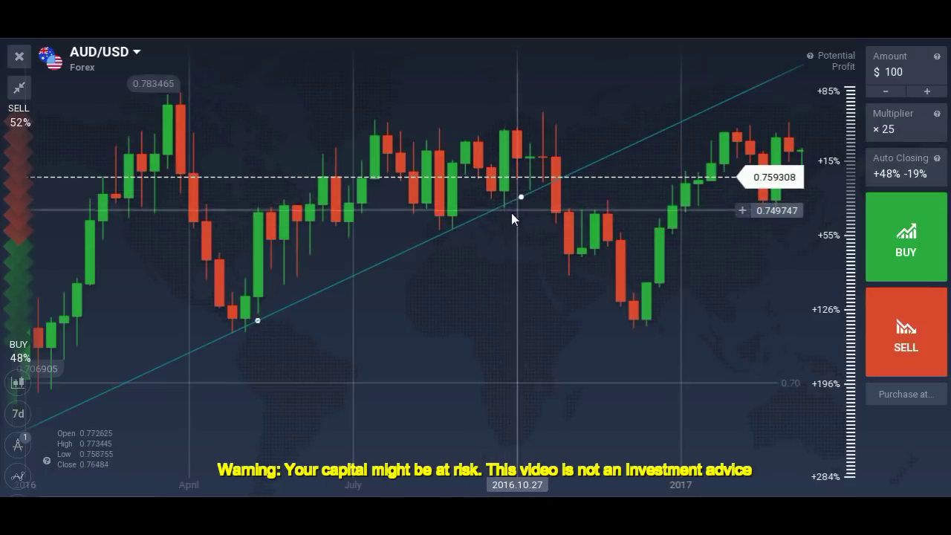
{"action": "scroll", "coordinate": [504, 324], "scroll_direction": "down", "scroll_amount": 2}
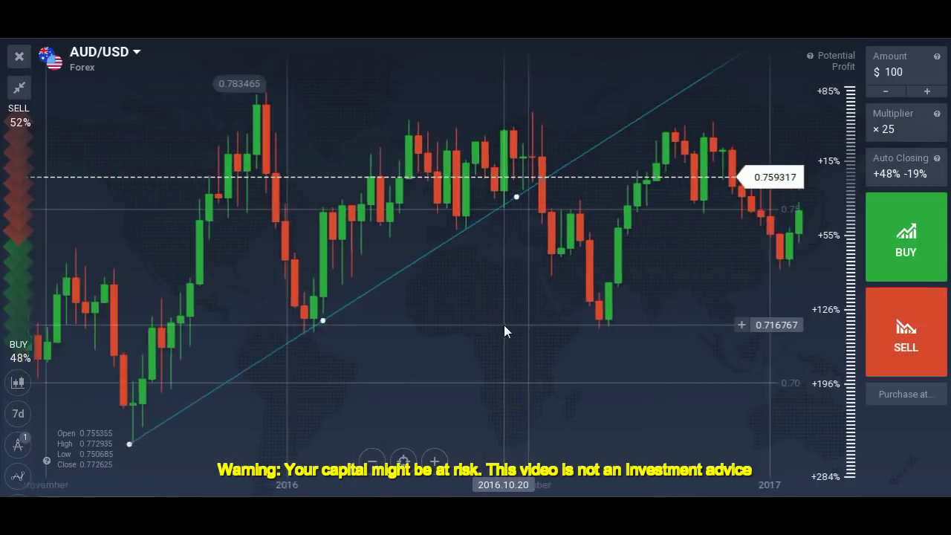
{"action": "scroll", "coordinate": [504, 326], "scroll_direction": "down", "scroll_amount": 2}
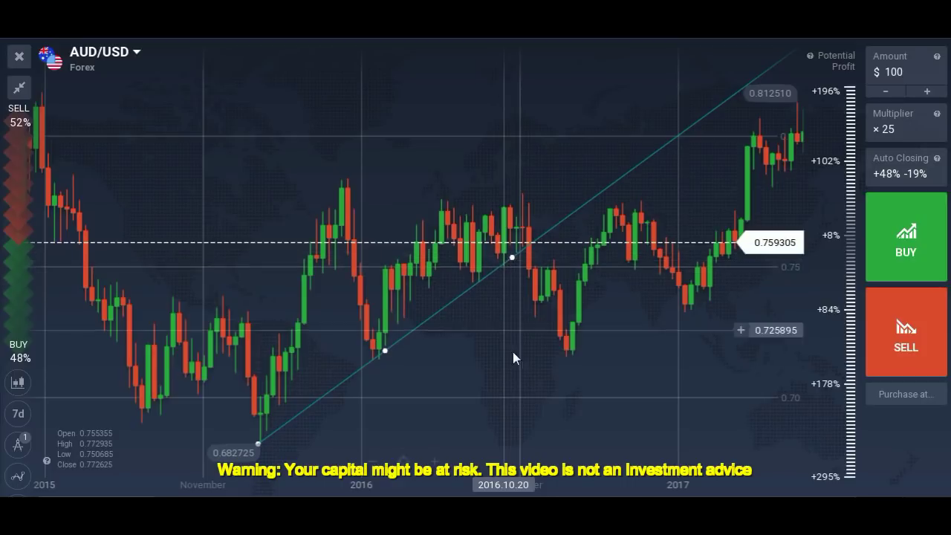
{"action": "left_click_drag", "start_coordinate": [513, 351], "coordinate": [484, 368]}
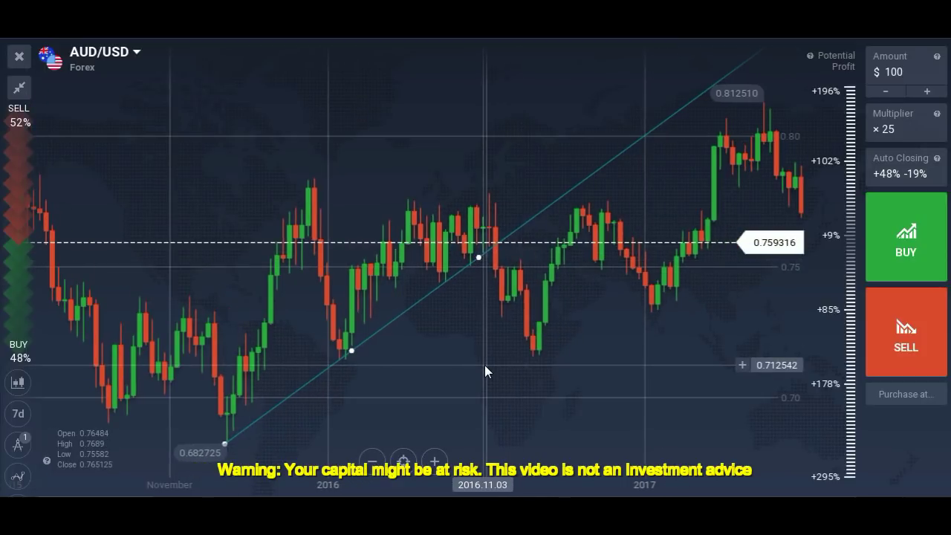
{"action": "scroll", "coordinate": [439, 378], "scroll_direction": "up", "scroll_amount": 5}
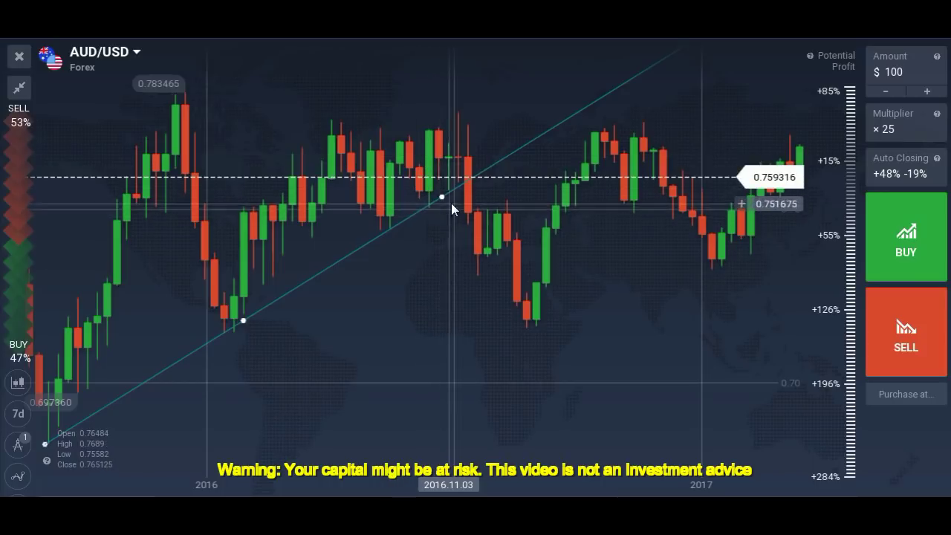
{"action": "left_click_drag", "start_coordinate": [431, 300], "coordinate": [414, 322]}
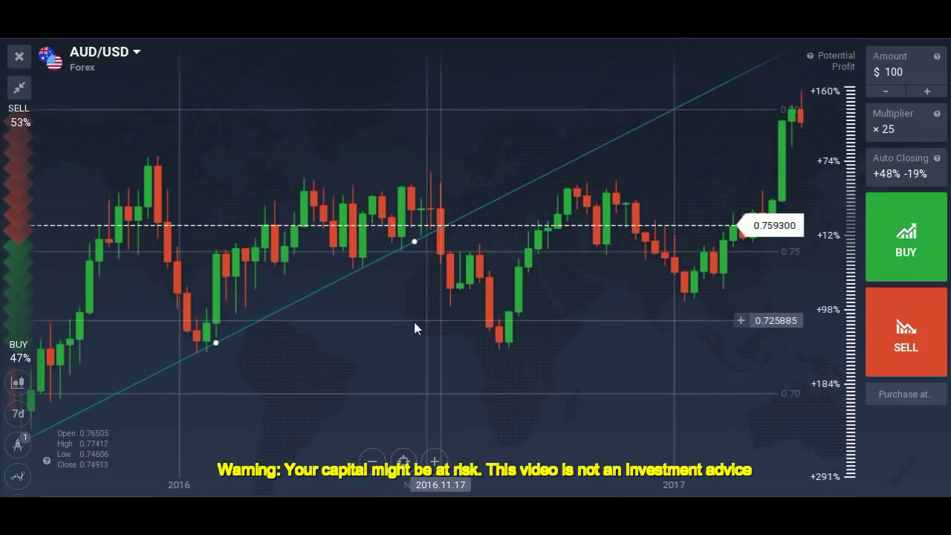
{"action": "scroll", "coordinate": [413, 322], "scroll_direction": "down", "scroll_amount": 2}
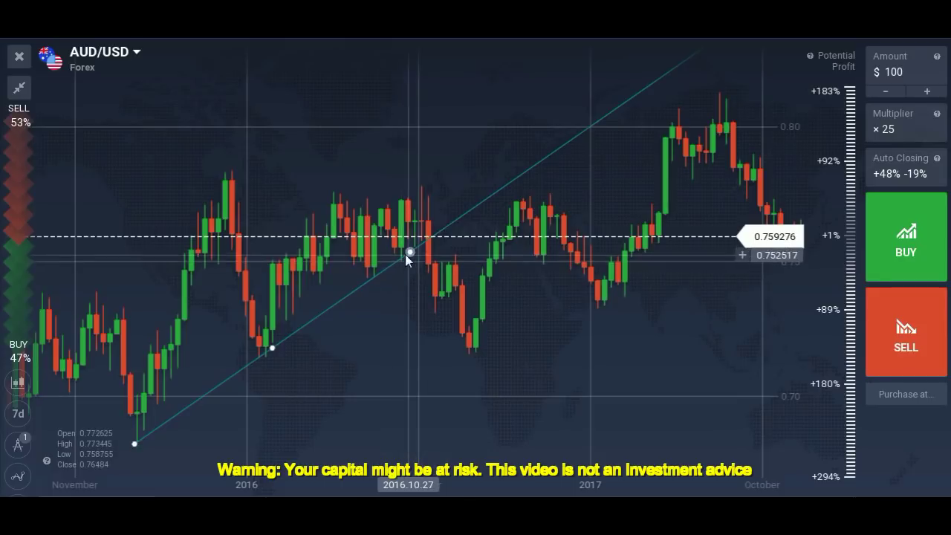
Lower the trend line's end point so the line runs beneath the December 2016 low and meets the December 2017 low.
{"action": "scroll", "coordinate": [435, 349], "scroll_direction": "down", "scroll_amount": 3}
{"action": "left_click_drag", "start_coordinate": [460, 289], "coordinate": [539, 360]}
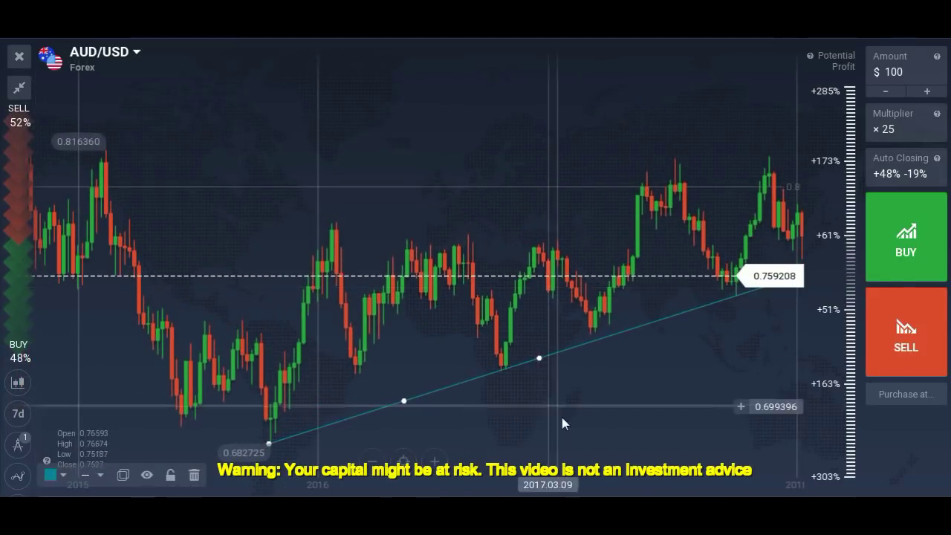
{"action": "scroll", "coordinate": [561, 417], "scroll_direction": "up", "scroll_amount": 5}
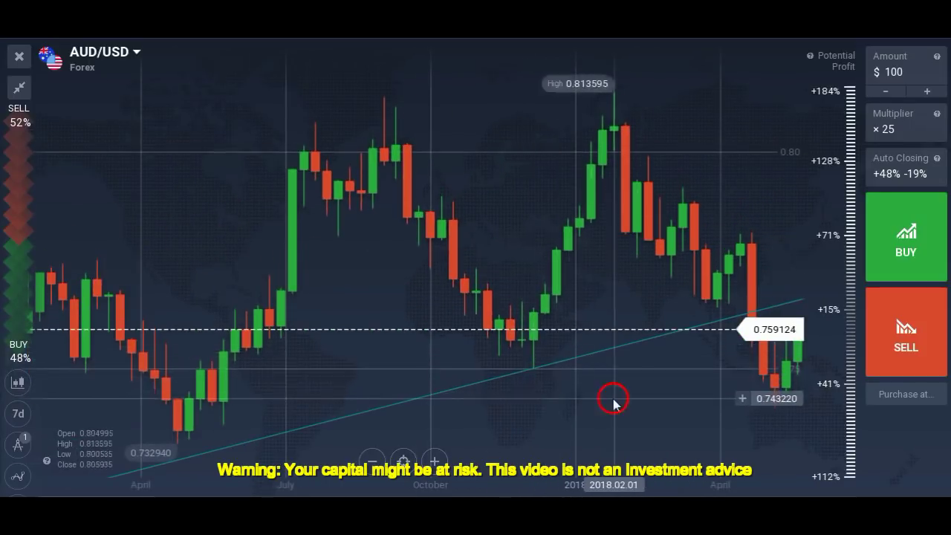
{"action": "scroll", "coordinate": [509, 383], "scroll_direction": "down", "scroll_amount": 5}
{"action": "scroll", "coordinate": [510, 383], "scroll_direction": "down", "scroll_amount": 3}
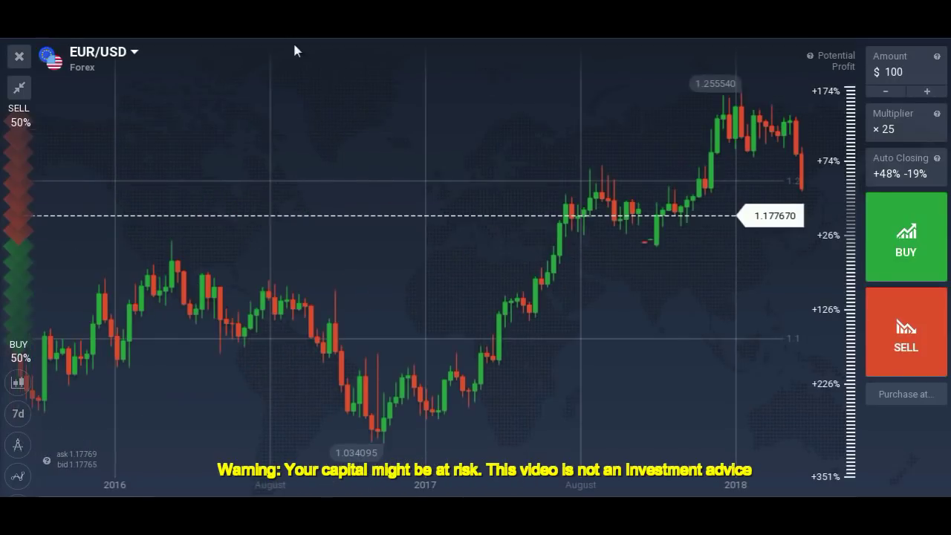
Look through the EUR/USD and EUR/AUD weekly charts and examine their uptrends.
{"action": "left_click", "coordinate": [569, 379]}
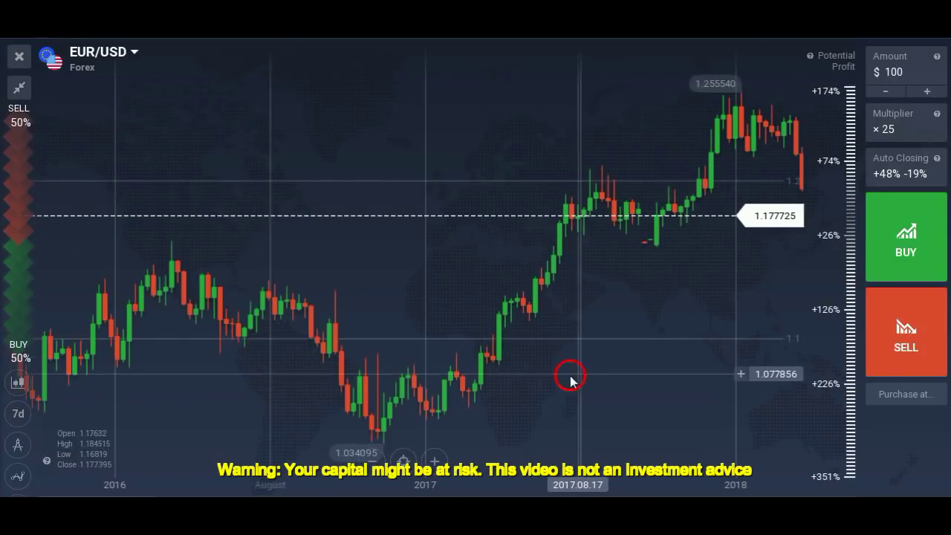
{"action": "left_click_drag", "start_coordinate": [470, 379], "coordinate": [565, 282]}
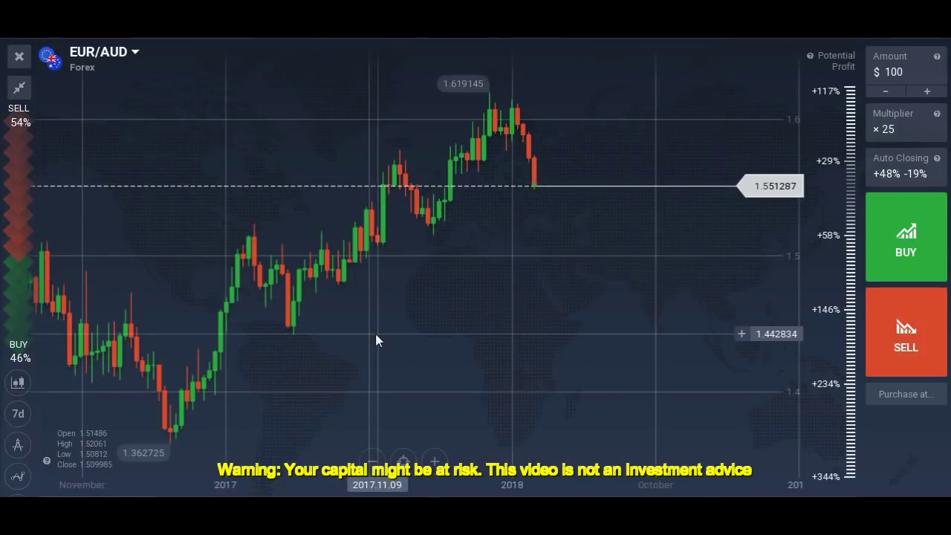
{"action": "left_click_drag", "start_coordinate": [373, 336], "coordinate": [444, 341]}
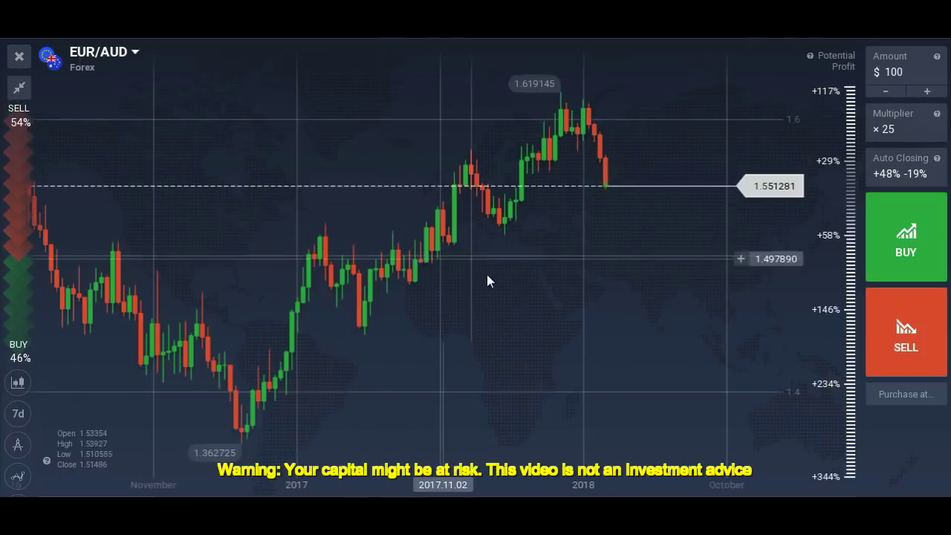
{"action": "scroll", "coordinate": [539, 346], "scroll_direction": "down", "scroll_amount": 3}
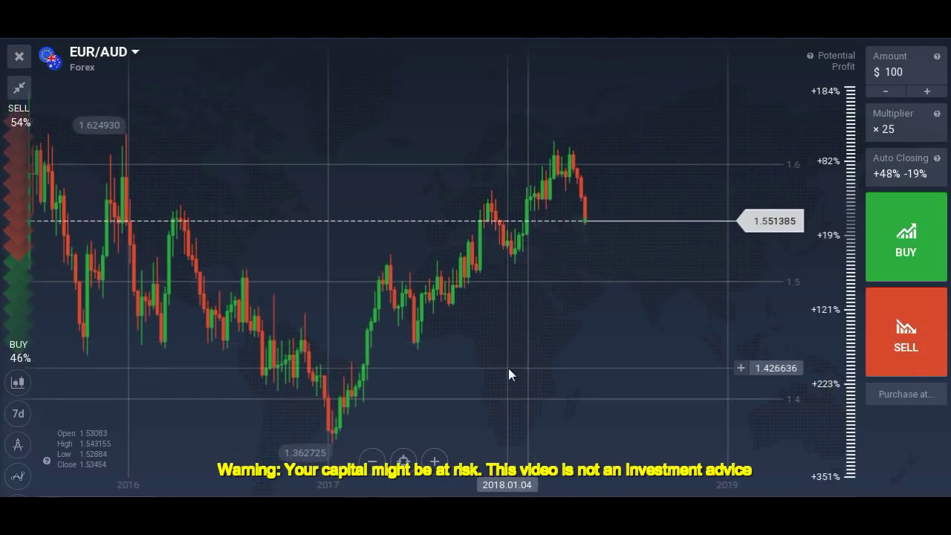
{"action": "scroll", "coordinate": [509, 371], "scroll_direction": "up", "scroll_amount": 3}
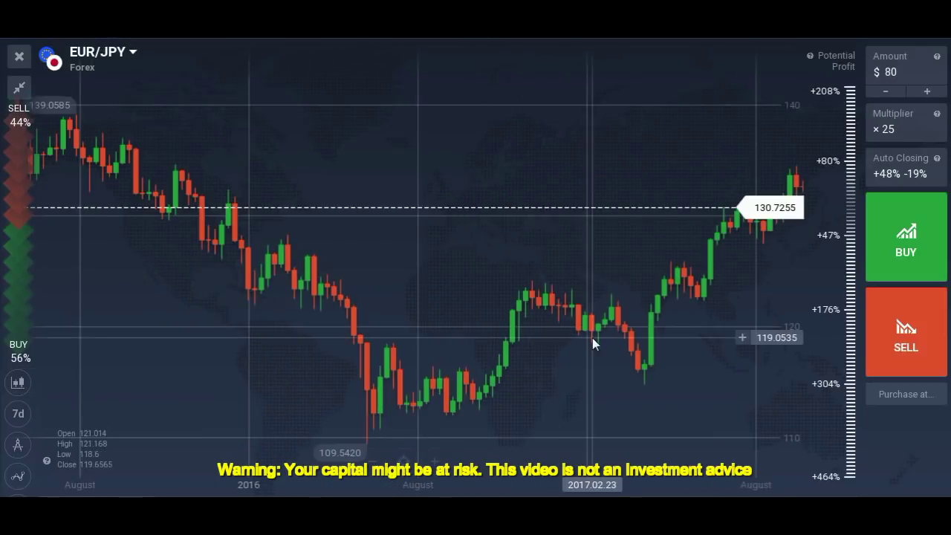
Draw a rising trend line on the EUR/JPY weekly chart from the April 2017 low at 114.8530, passing just under the June 2017 low.
{"action": "scroll", "coordinate": [587, 336], "scroll_direction": "down", "scroll_amount": 5}
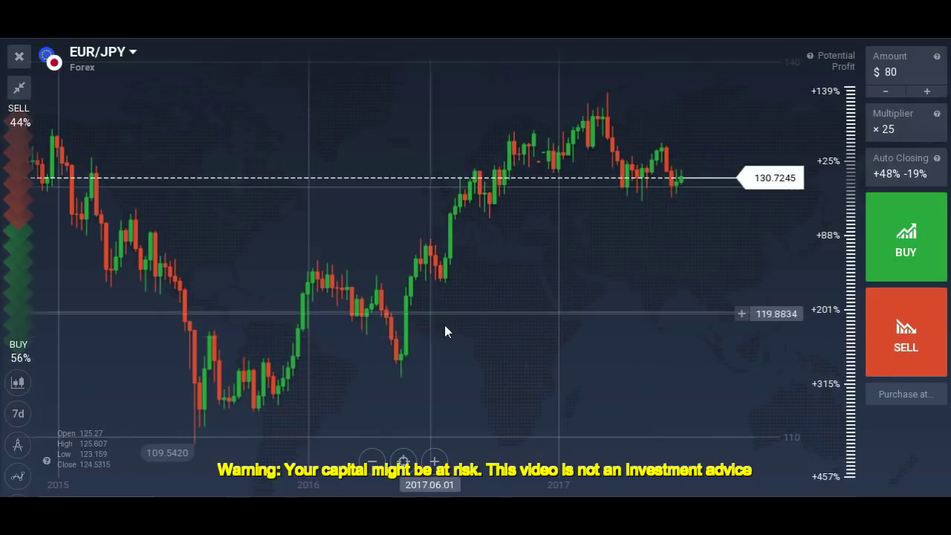
{"action": "scroll", "coordinate": [466, 344], "scroll_direction": "up", "scroll_amount": 5}
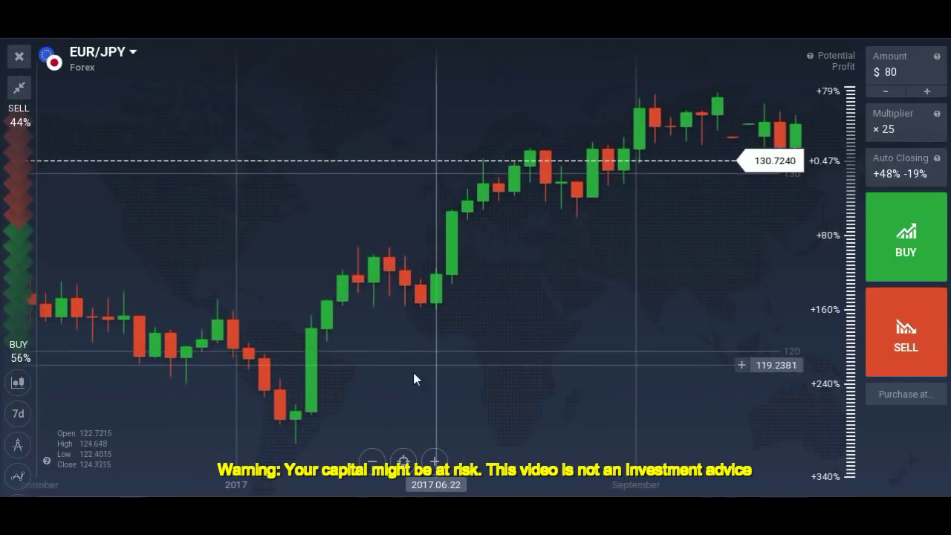
{"action": "left_click", "coordinate": [27, 446]}
{"action": "left_click", "coordinate": [93, 448]}
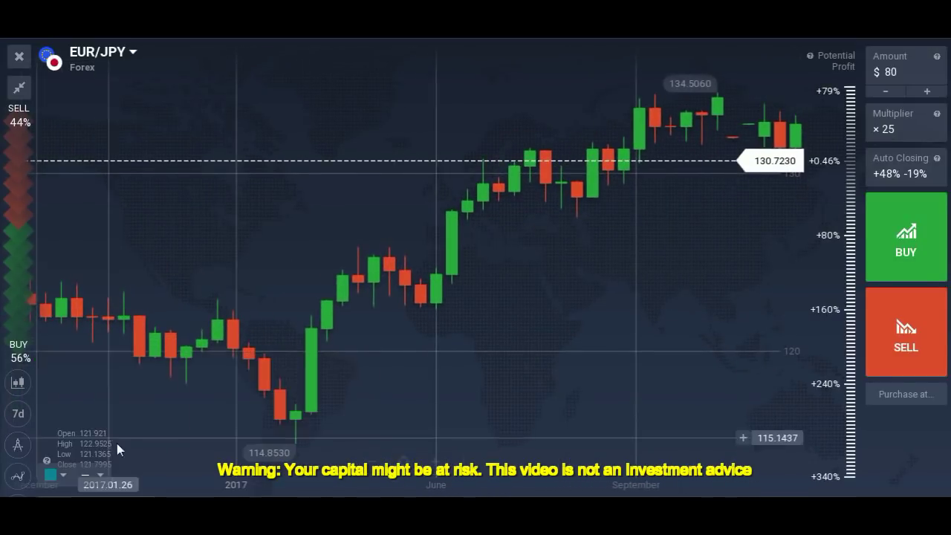
{"action": "left_click_drag", "start_coordinate": [297, 446], "coordinate": [470, 277]}
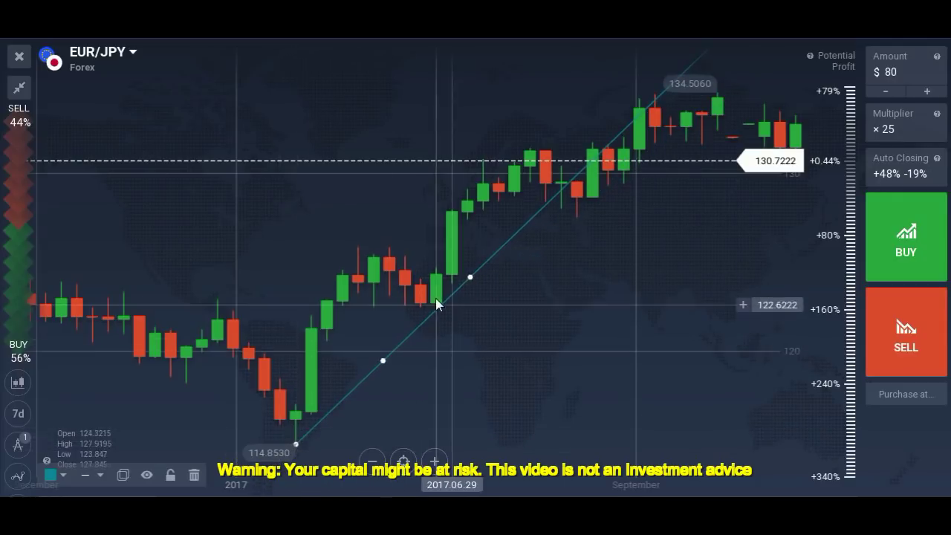
Examine how the EUR/JPY price follows its trend line after the June 2017 low, both close up and over the longer period.
{"action": "scroll", "coordinate": [481, 399], "scroll_direction": "down", "scroll_amount": 2}
{"action": "scroll", "coordinate": [481, 399], "scroll_direction": "up", "scroll_amount": 1}
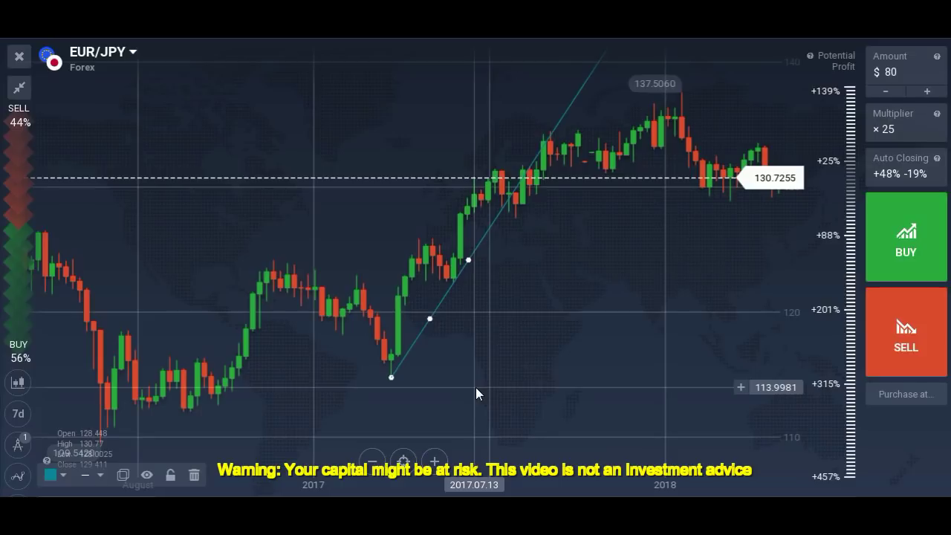
{"action": "scroll", "coordinate": [460, 387], "scroll_direction": "up", "scroll_amount": 5}
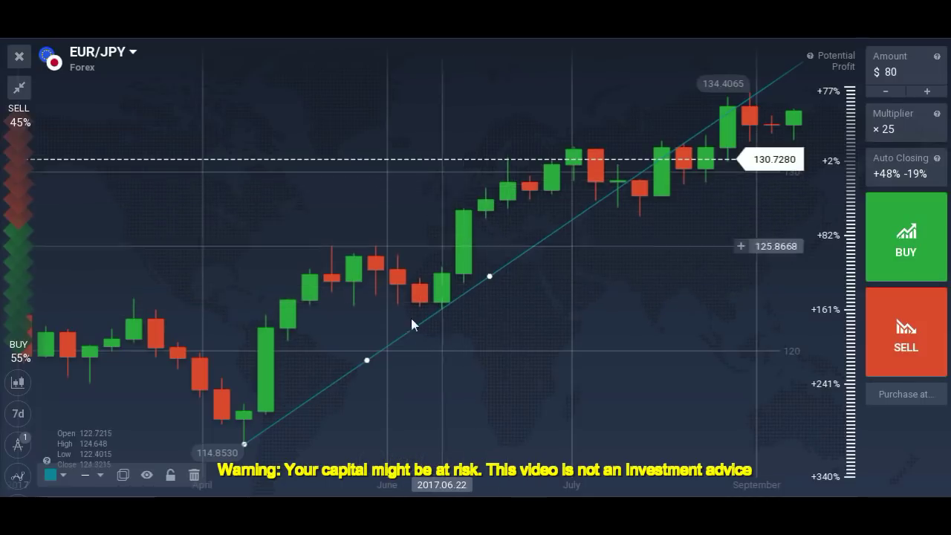
{"action": "scroll", "coordinate": [412, 314], "scroll_direction": "down", "scroll_amount": 1}
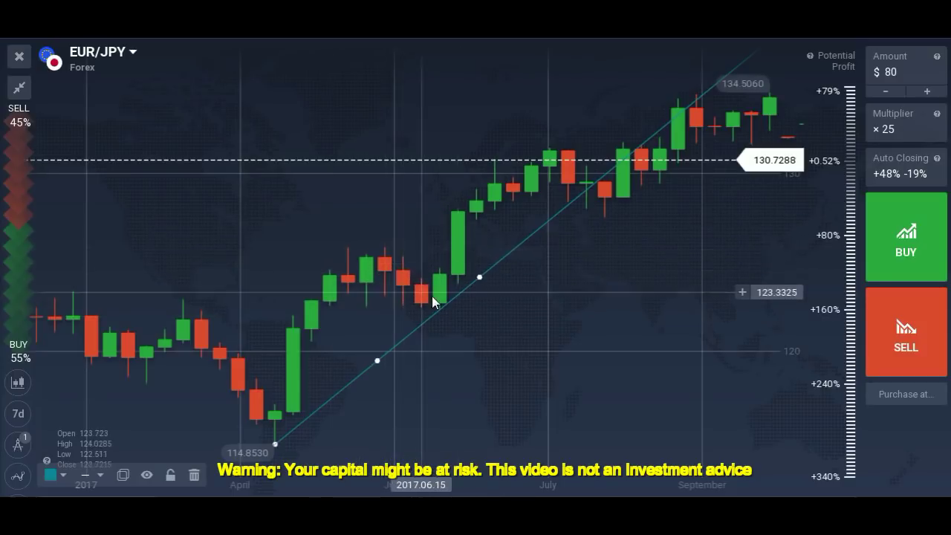
{"action": "scroll", "coordinate": [428, 359], "scroll_direction": "down", "scroll_amount": 4}
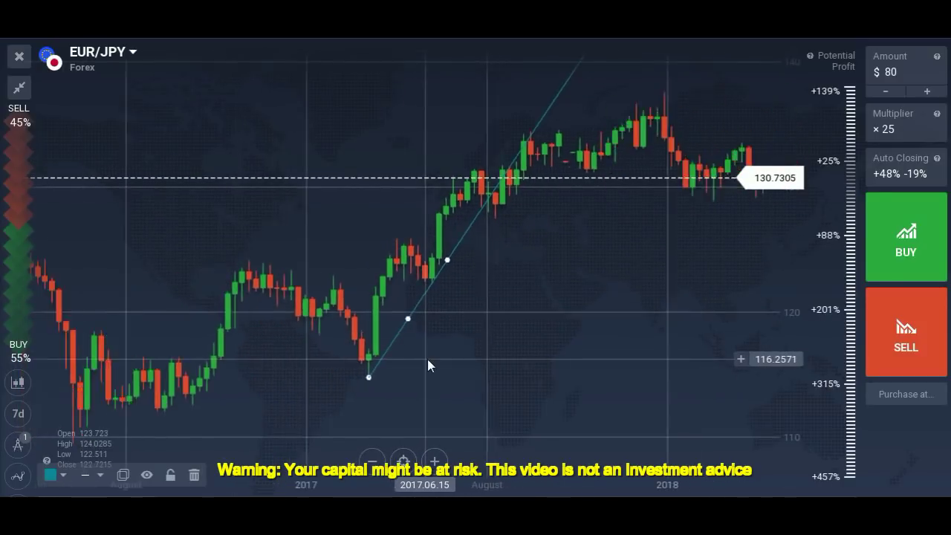
Examine the EUR/JPY weekly price from its 2014 high to 2018 in relation to the drawn trend line.
{"action": "left_click_drag", "start_coordinate": [201, 392], "coordinate": [385, 365]}
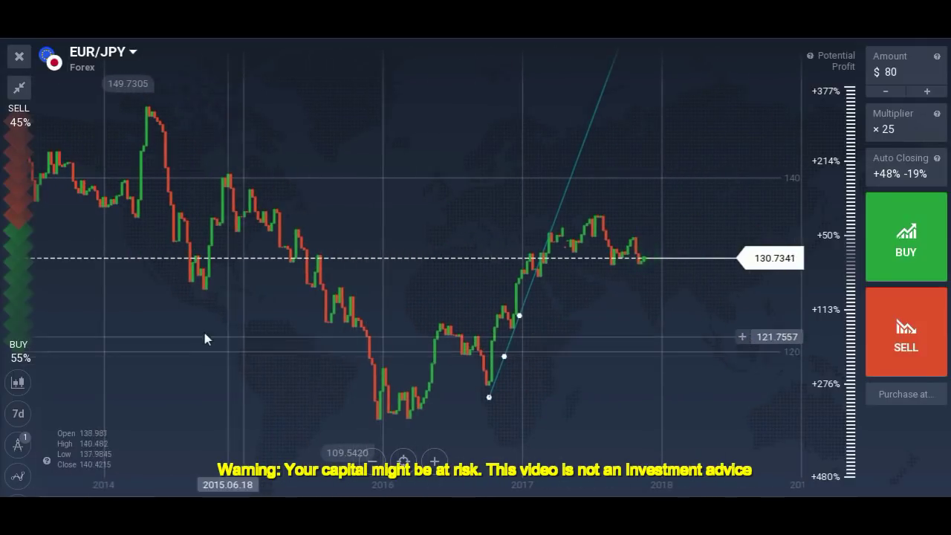
{"action": "scroll", "coordinate": [355, 364], "scroll_direction": "up", "scroll_amount": 3}
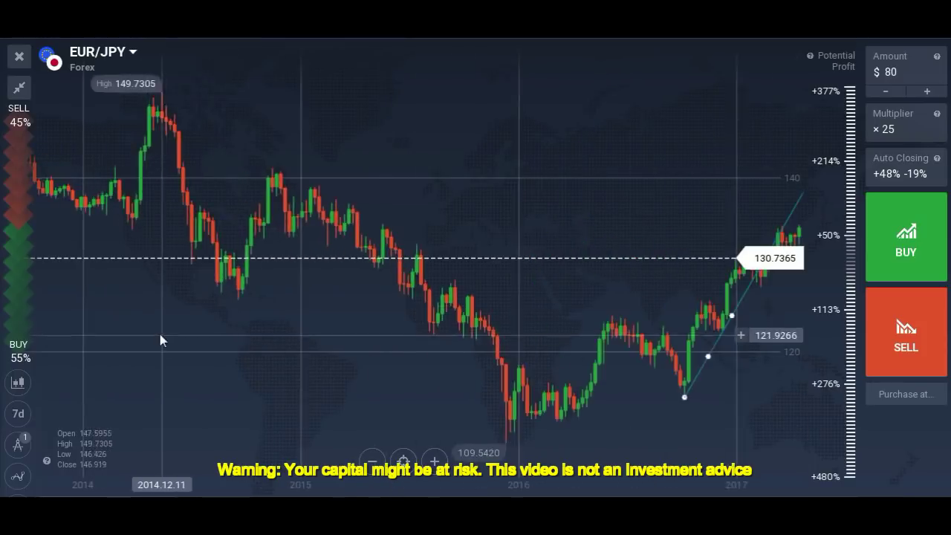
{"action": "scroll", "coordinate": [290, 315], "scroll_direction": "up", "scroll_amount": 3}
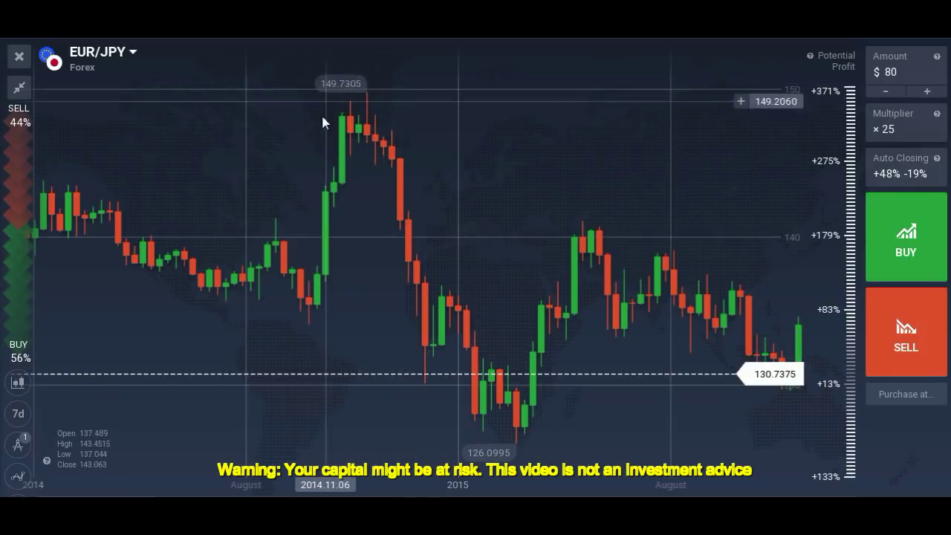
{"action": "scroll", "coordinate": [390, 264], "scroll_direction": "down", "scroll_amount": 4}
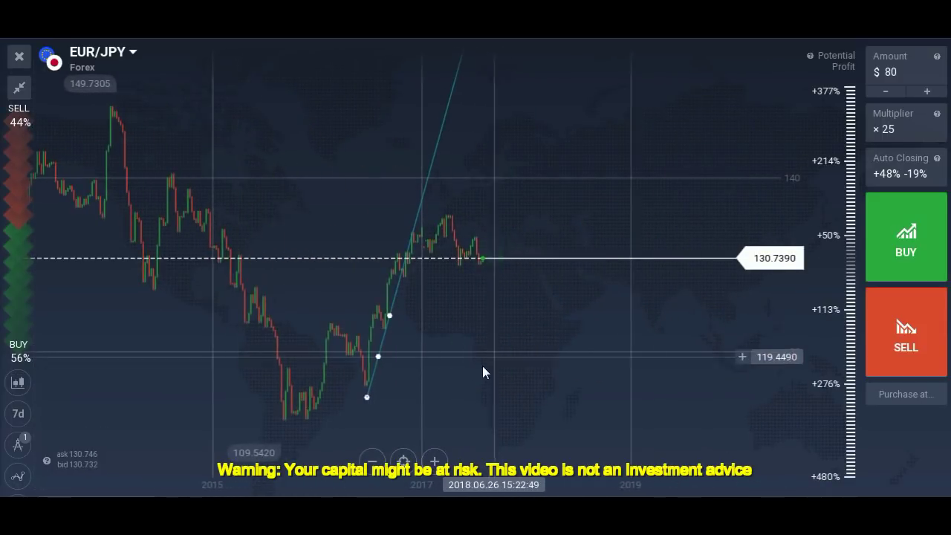
{"action": "scroll", "coordinate": [394, 365], "scroll_direction": "up", "scroll_amount": 2}
{"action": "scroll", "coordinate": [355, 375], "scroll_direction": "up", "scroll_amount": 2}
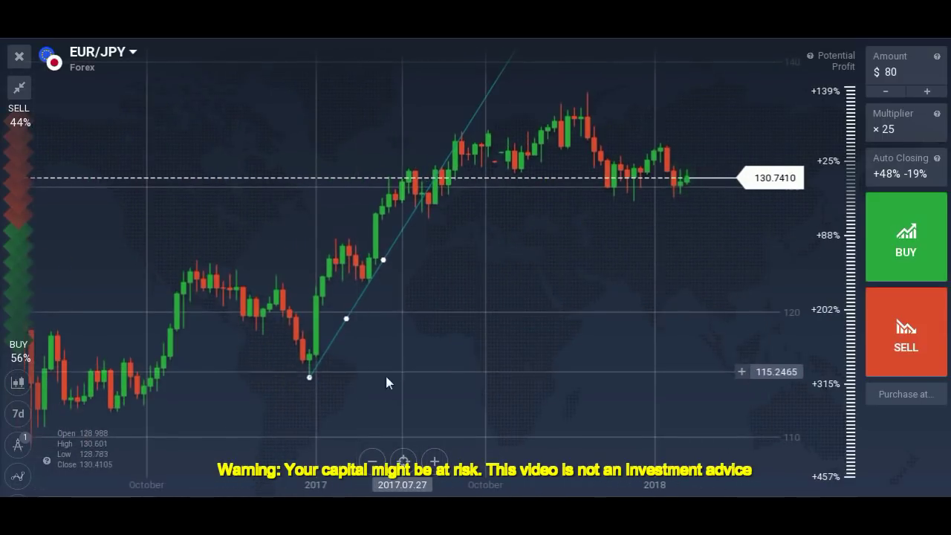
Delete the trend line from the EUR/JPY chart and open the CAD/CHF weekly chart.
{"action": "left_click_drag", "start_coordinate": [352, 318], "coordinate": [376, 329]}
{"action": "left_click", "coordinate": [194, 474]}
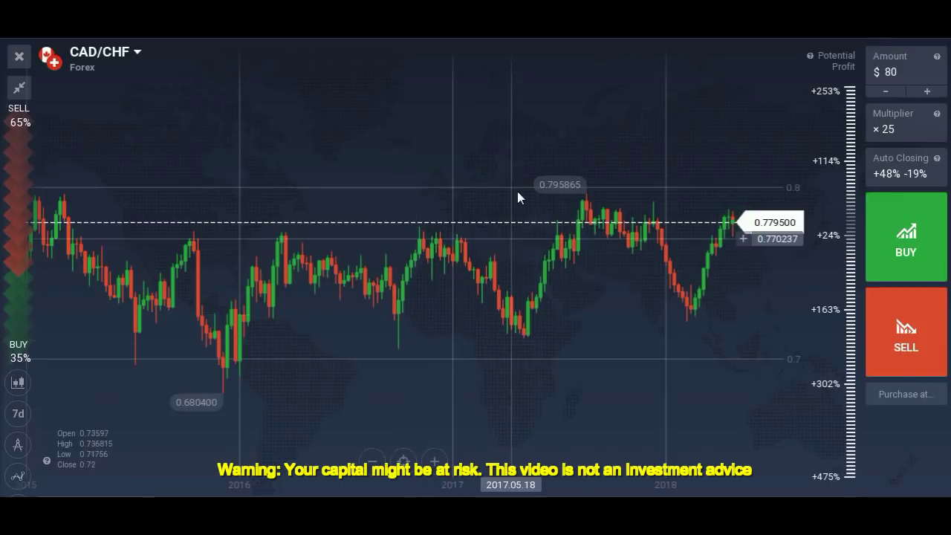
Draw a rising trend line on the CAD/CHF weekly chart from the January 2016 low at 0.680400, touching the October 2016 low.
{"action": "scroll", "coordinate": [272, 401], "scroll_direction": "up", "scroll_amount": 3}
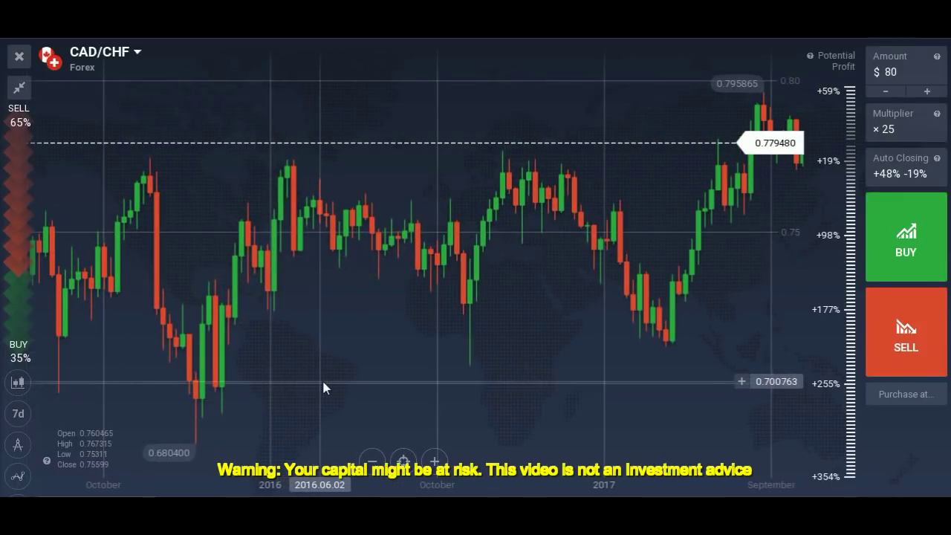
{"action": "scroll", "coordinate": [321, 382], "scroll_direction": "down", "scroll_amount": 3}
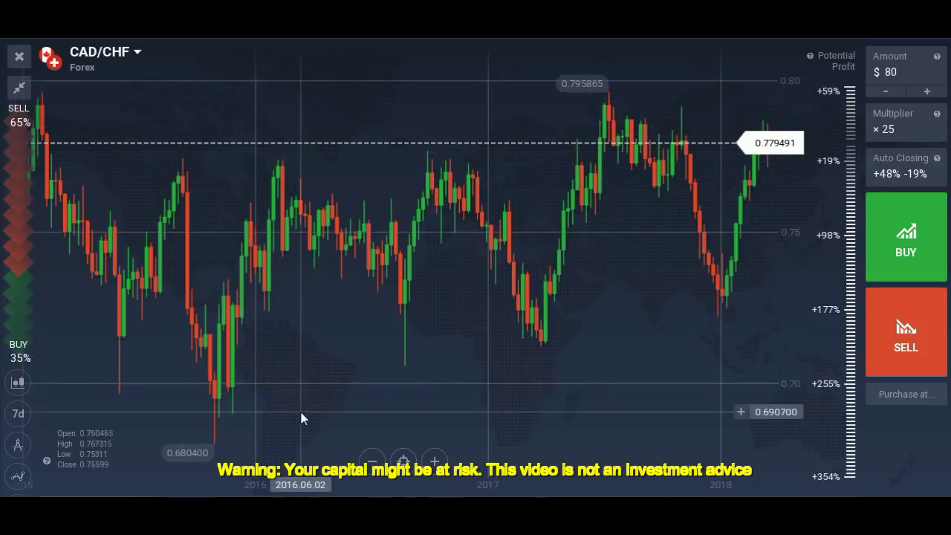
{"action": "left_click", "coordinate": [18, 444]}
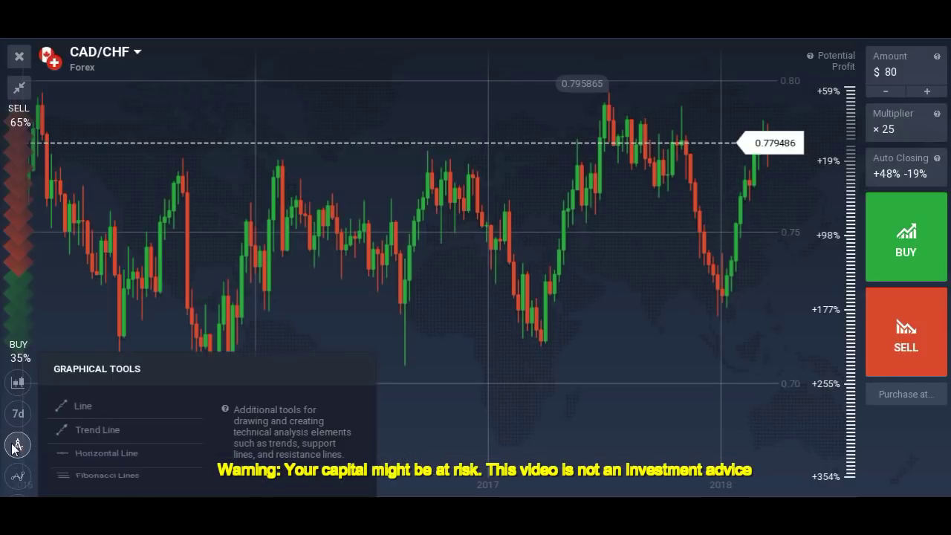
{"action": "left_click", "coordinate": [110, 437]}
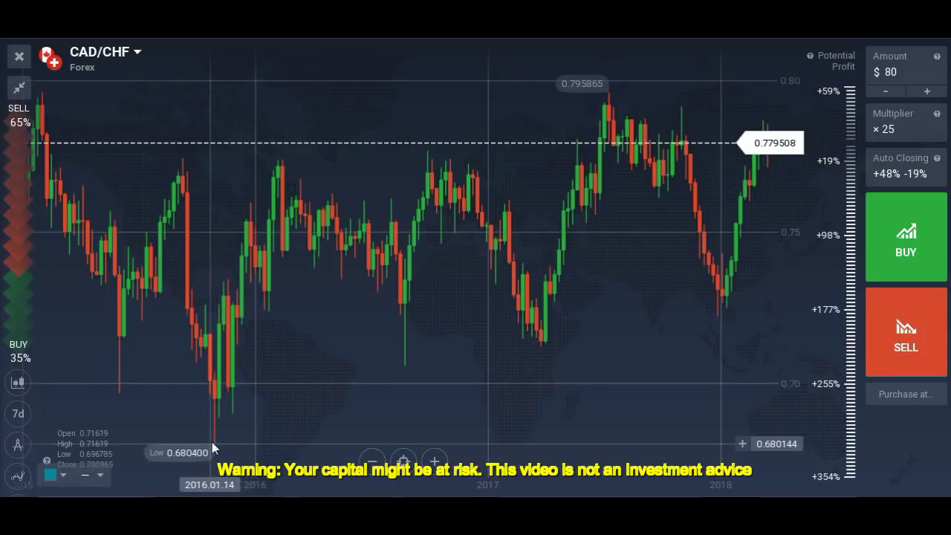
{"action": "mouse_move", "coordinate": [213, 443]}
{"action": "left_mouse_down"}
{"action": "mouse_move", "coordinate": [290, 362]}
{"action": "mouse_move", "coordinate": [463, 344]}
{"action": "left_mouse_up"}
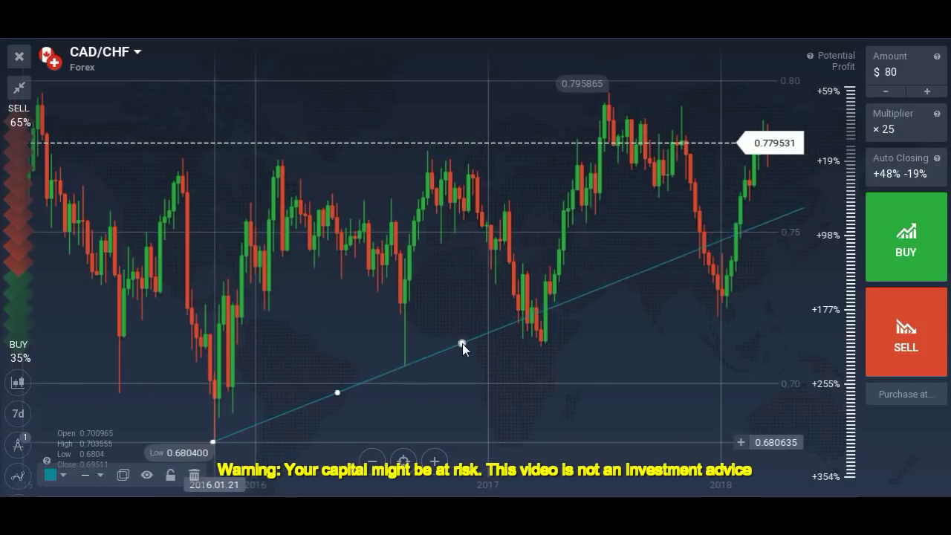
Set the CAD/CHF chart's time interval to 1 hour.
{"action": "scroll", "coordinate": [520, 392], "scroll_direction": "up", "scroll_amount": 5}
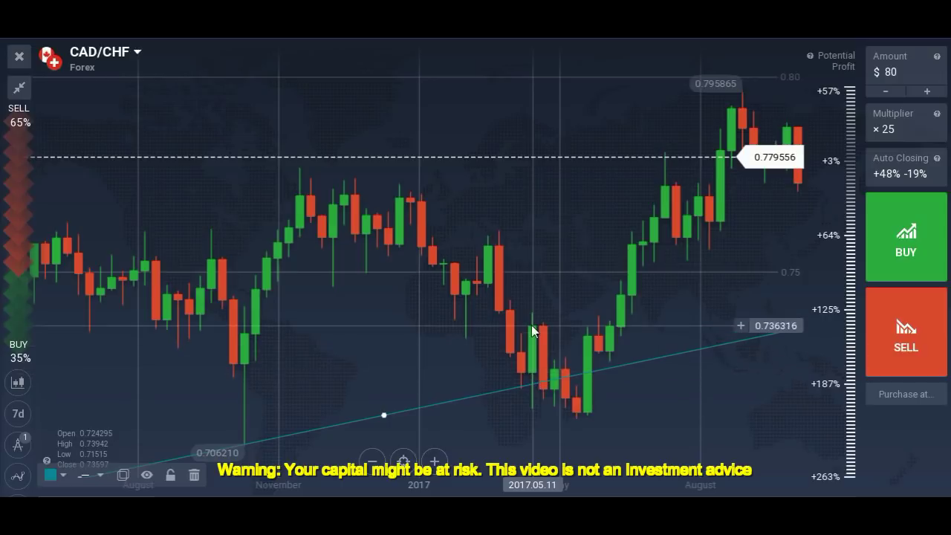
{"action": "left_click", "coordinate": [26, 423]}
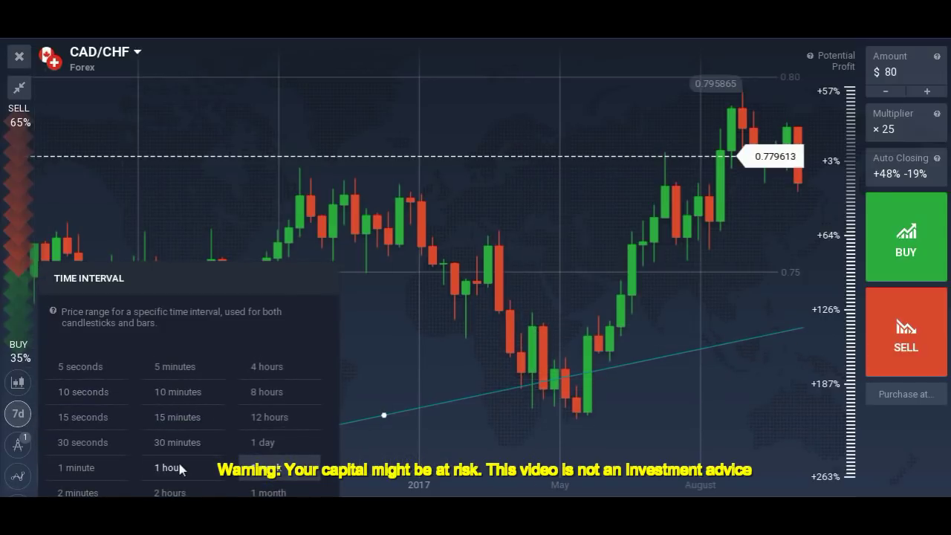
{"action": "left_click", "coordinate": [182, 467]}
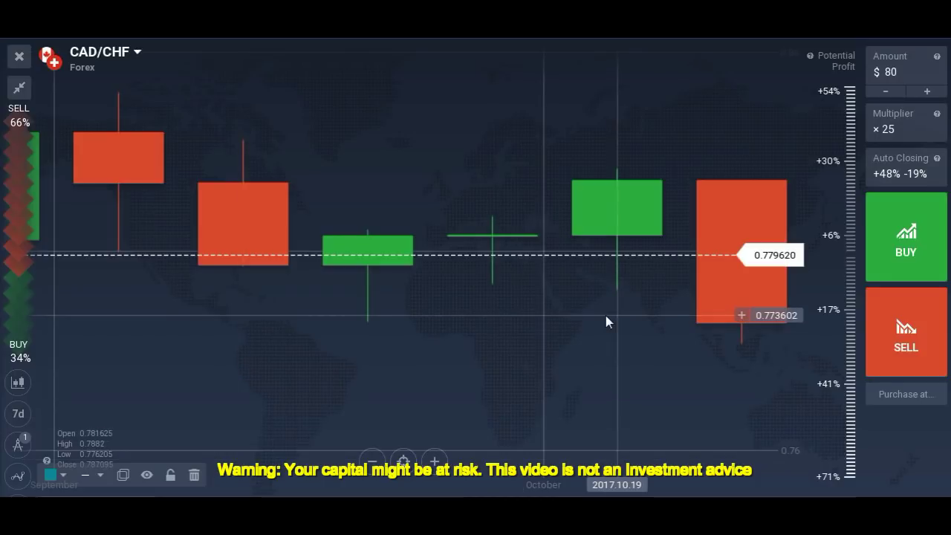
Look back through the hourly CAD/CHF price from October 2017 to the spring 2017 lows near the trend line.
{"action": "scroll", "coordinate": [606, 321], "scroll_direction": "down", "scroll_amount": 5}
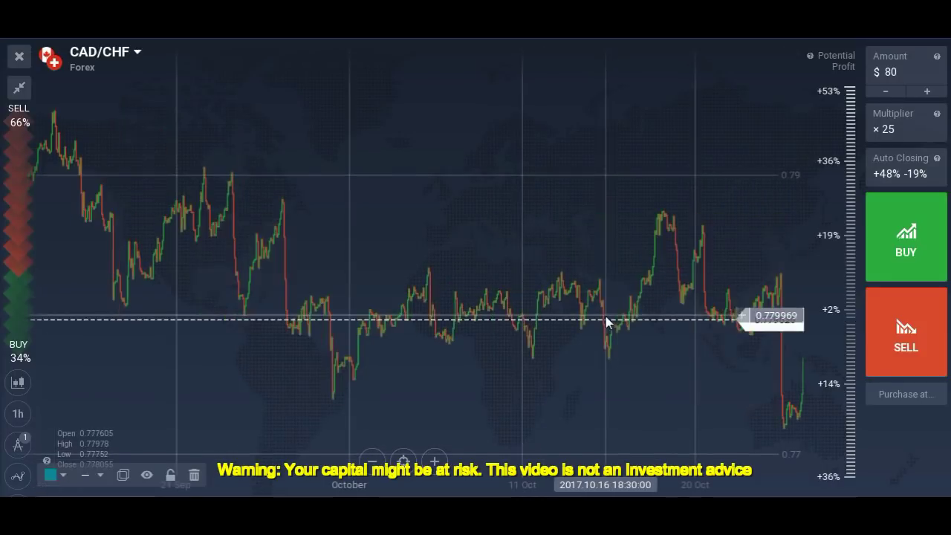
{"action": "scroll", "coordinate": [359, 368], "scroll_direction": "up", "scroll_amount": 10}
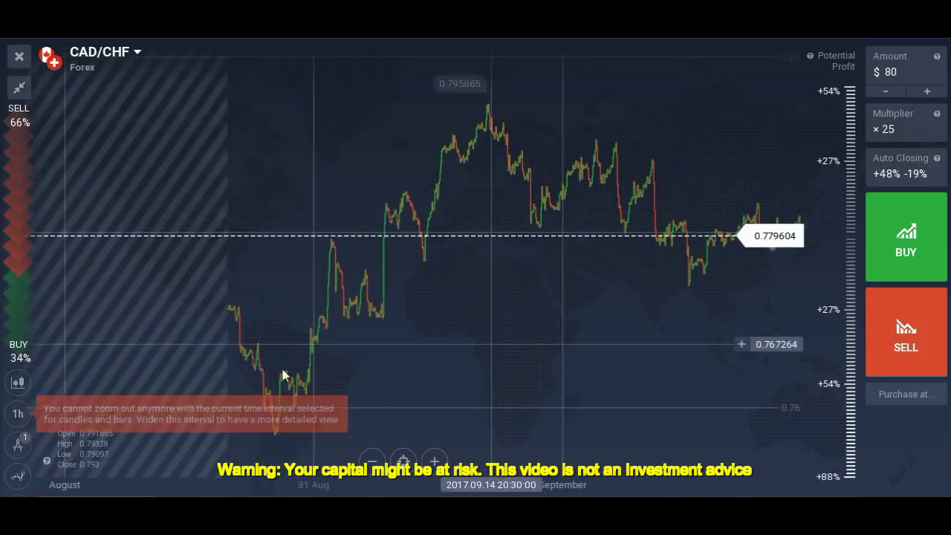
{"action": "scroll", "coordinate": [476, 314], "scroll_direction": "down", "scroll_amount": 5}
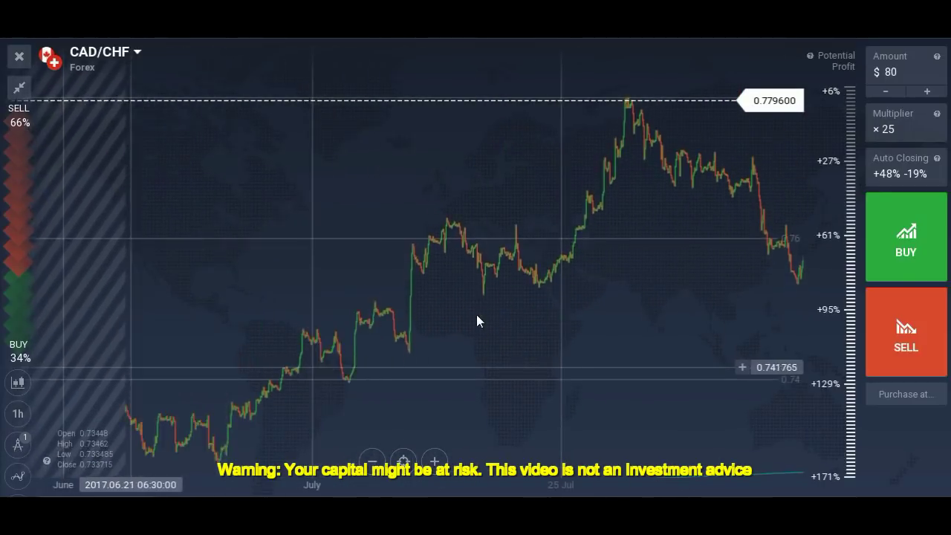
{"action": "scroll", "coordinate": [445, 339], "scroll_direction": "left", "scroll_amount": 5}
{"action": "mouse_move", "coordinate": [274, 376]}
{"action": "left_mouse_down"}
{"action": "mouse_move", "coordinate": [531, 333]}
{"action": "mouse_move", "coordinate": [685, 335]}
{"action": "left_mouse_up"}
{"action": "scroll", "coordinate": [587, 356], "scroll_direction": "up", "scroll_amount": 3}
{"action": "scroll", "coordinate": [483, 405], "scroll_direction": "down", "scroll_amount": 3}
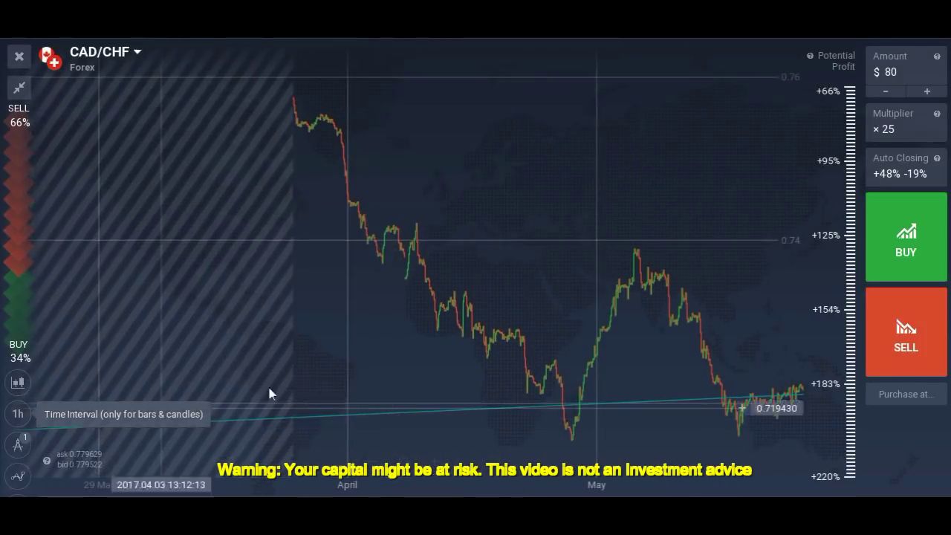
Examine how the hourly CAD/CHF price behaves around the trend line at the May and June 2017 lows.
{"action": "left_click", "coordinate": [18, 413]}
{"action": "scroll", "coordinate": [279, 472], "scroll_direction": "down", "scroll_amount": 3}
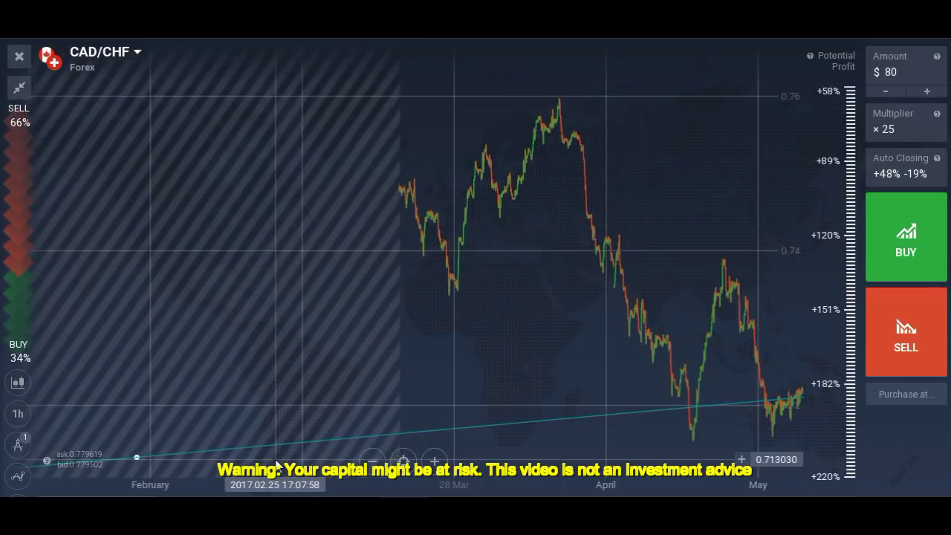
{"action": "left_click_drag", "start_coordinate": [276, 463], "coordinate": [308, 271]}
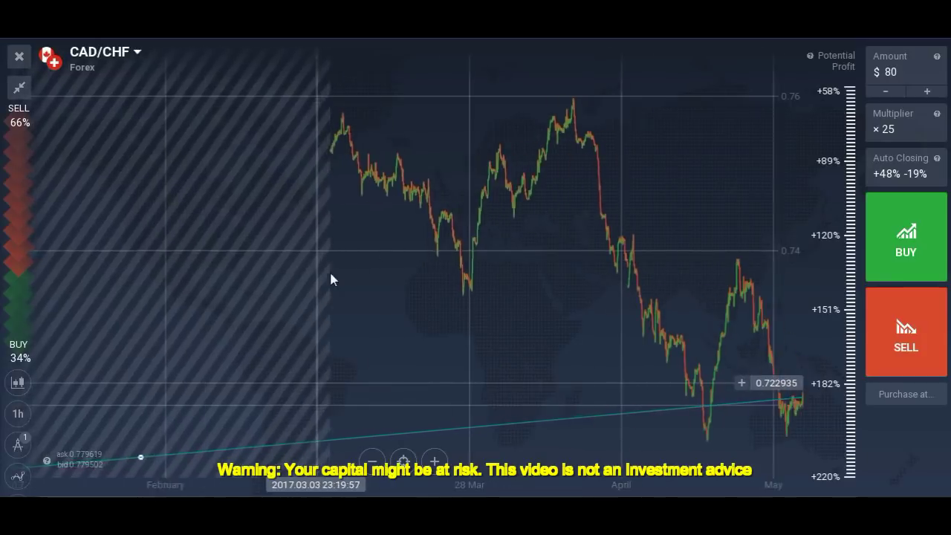
{"action": "left_click_drag", "start_coordinate": [608, 352], "coordinate": [365, 276]}
{"action": "scroll", "coordinate": [364, 276], "scroll_direction": "down", "scroll_amount": 2}
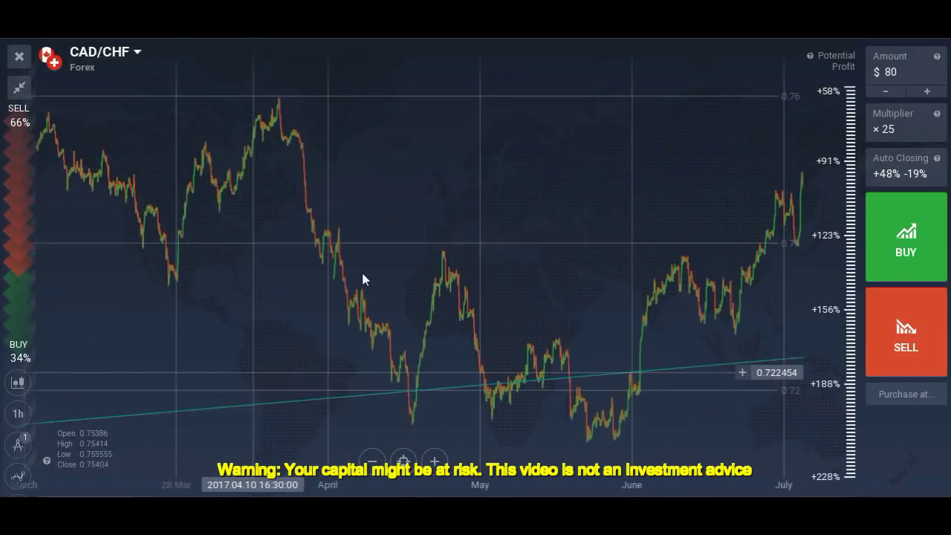
{"action": "scroll", "coordinate": [393, 349], "scroll_direction": "down", "scroll_amount": 2}
{"action": "scroll", "coordinate": [393, 350], "scroll_direction": "down", "scroll_amount": 3}
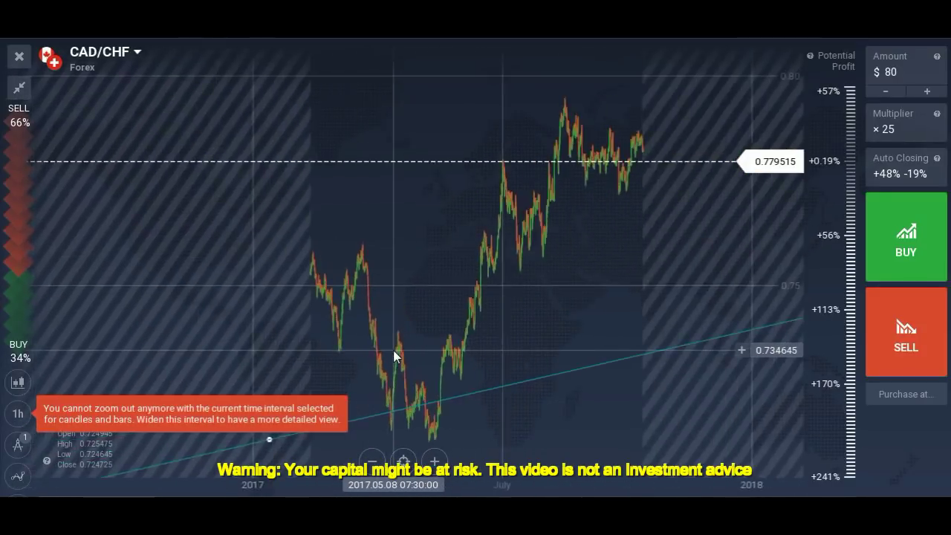
{"action": "left_click_drag", "start_coordinate": [228, 398], "coordinate": [542, 347]}
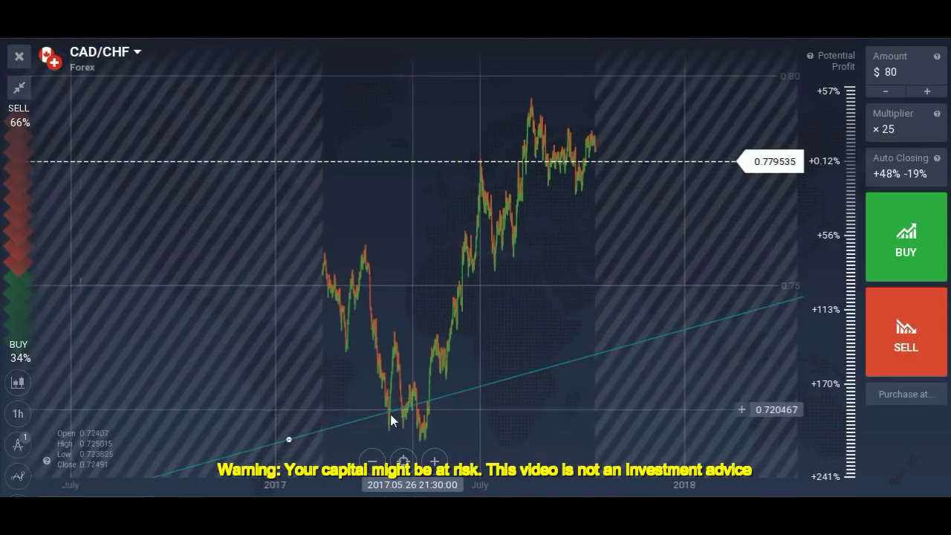
{"action": "scroll", "coordinate": [372, 424], "scroll_direction": "up", "scroll_amount": 5}
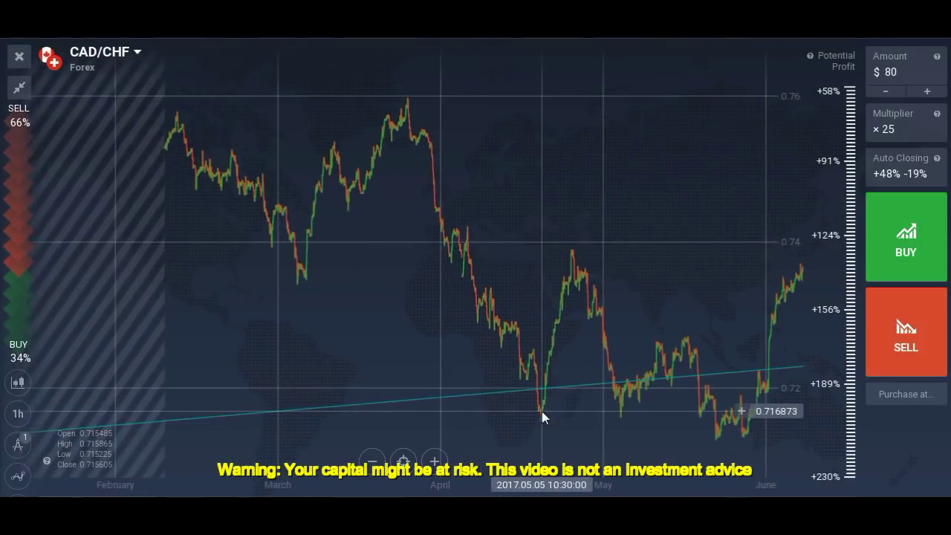
{"action": "scroll", "coordinate": [542, 411], "scroll_direction": "down", "scroll_amount": 3}
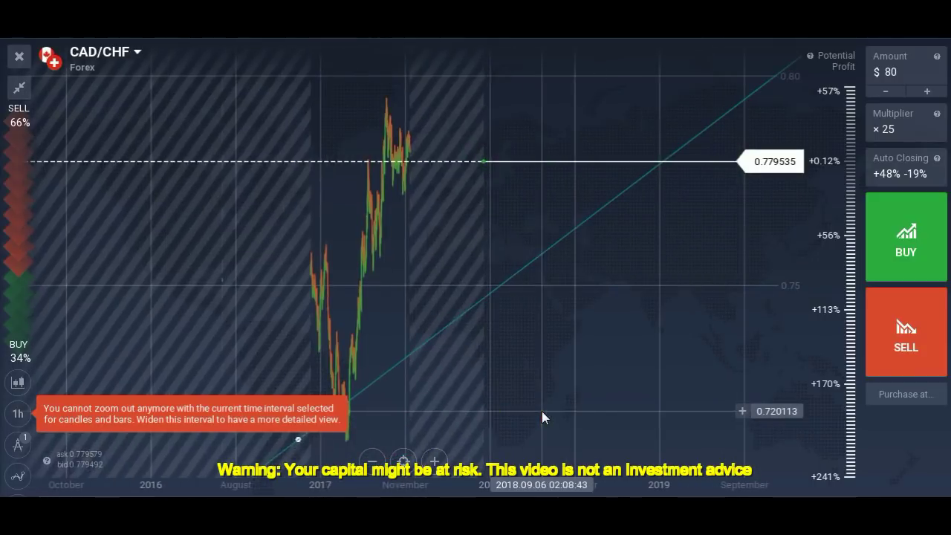
Switch back to the EUR/JPY weekly chart and bring the lows of 2016 and 2017 into view.
{"action": "left_click", "coordinate": [18, 414]}
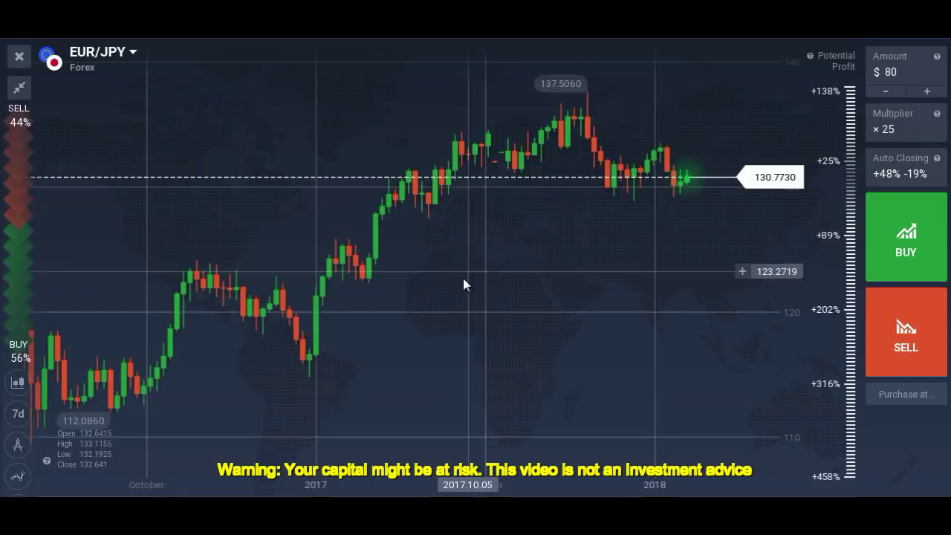
{"action": "scroll", "coordinate": [449, 296], "scroll_direction": "down", "scroll_amount": 3}
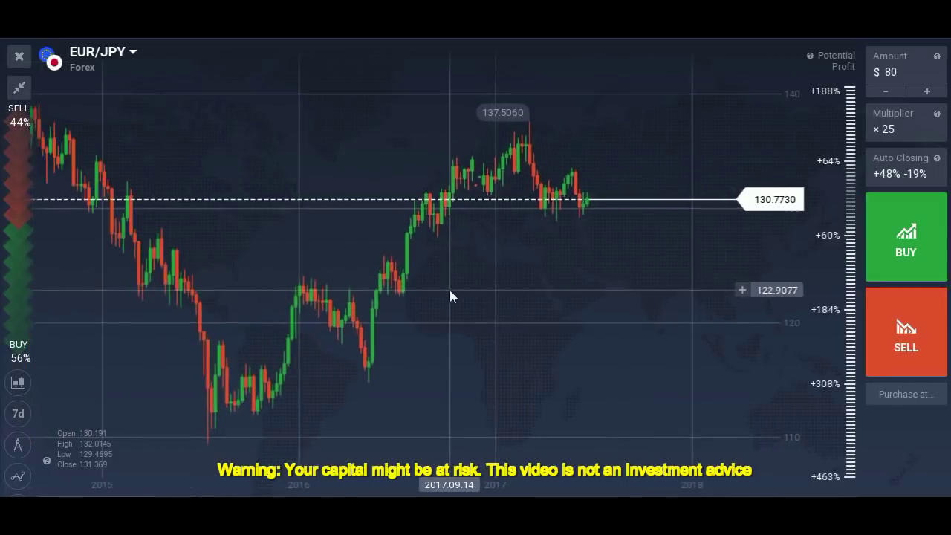
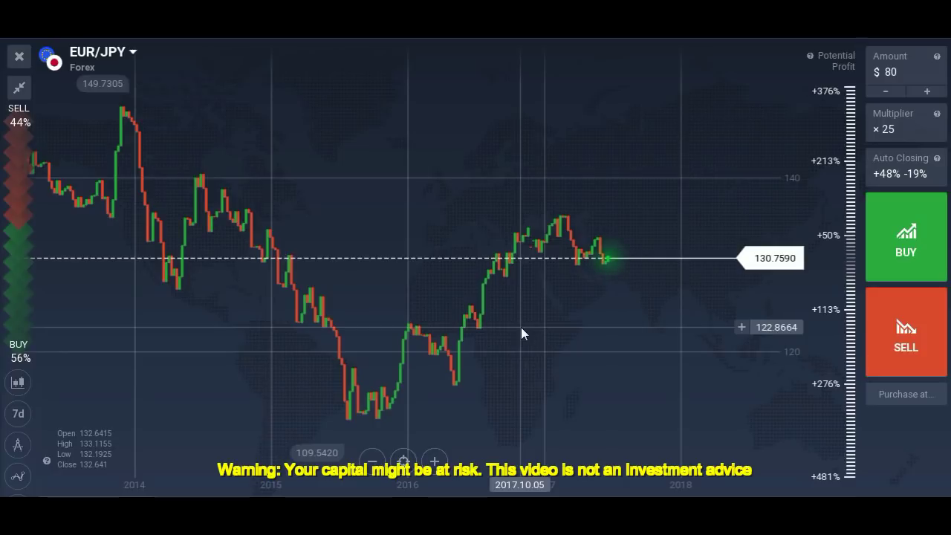
{"action": "scroll", "coordinate": [466, 428], "scroll_direction": "up", "scroll_amount": 3}
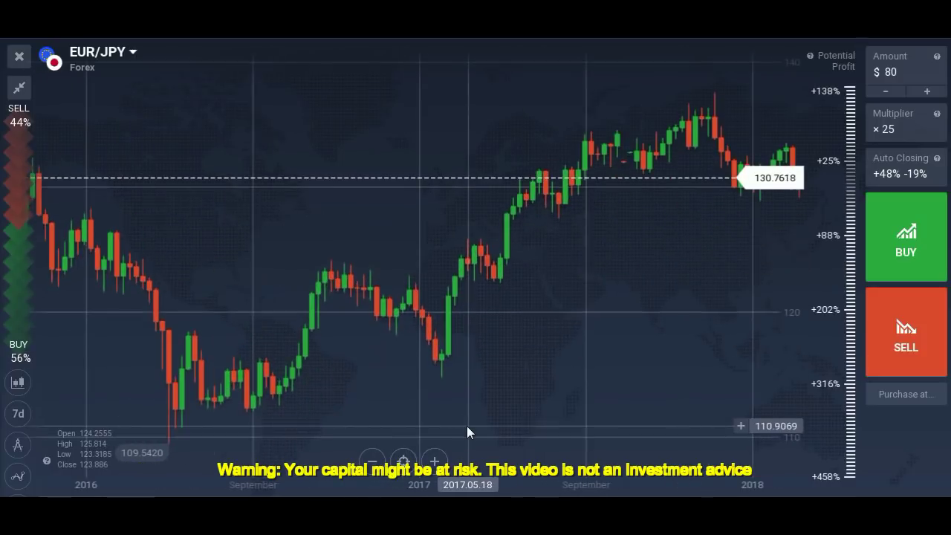
Draw a rising trend line on the EUR/JPY weekly chart from the June 2016 low at 109.5420, touching the April 2017 low.
{"action": "left_click", "coordinate": [25, 482]}
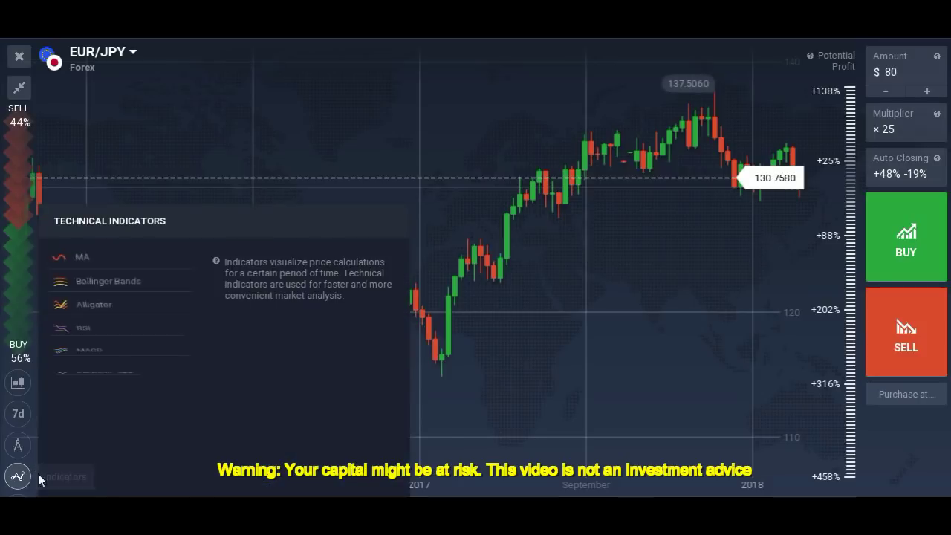
{"action": "left_click", "coordinate": [17, 444]}
{"action": "left_click", "coordinate": [82, 444]}
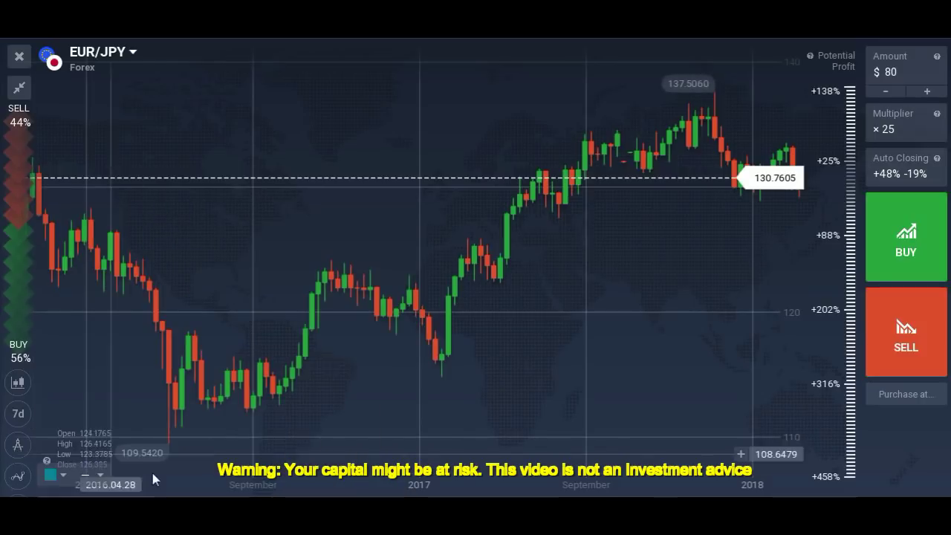
{"action": "left_click", "coordinate": [175, 445]}
{"action": "left_click", "coordinate": [603, 341]}
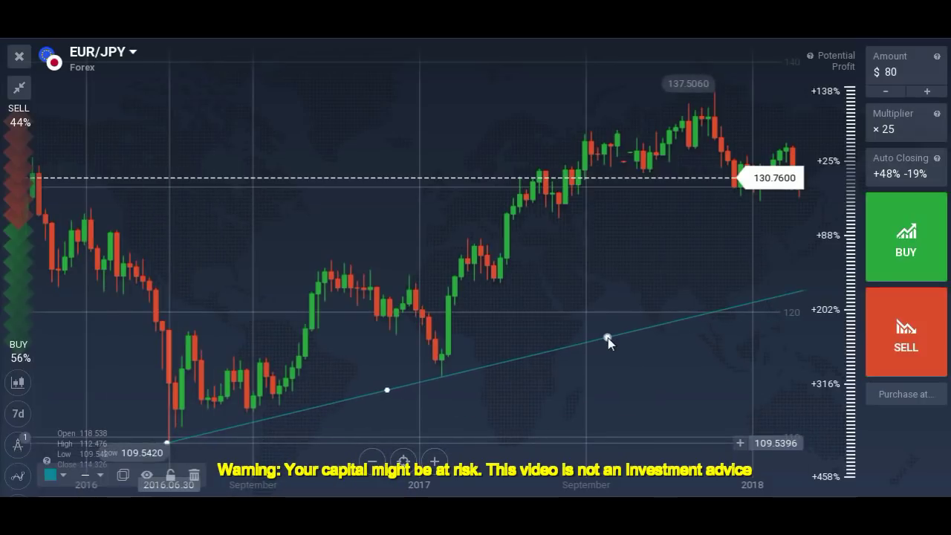
{"action": "left_click", "coordinate": [608, 337]}
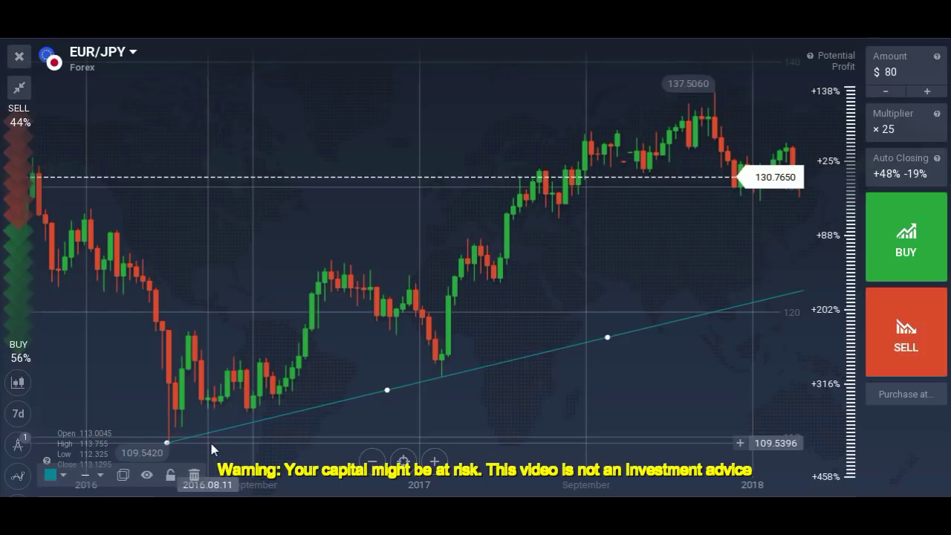
Examine where the new EUR/JPY trend line extends beneath and beyond the latest 2018 prices.
{"action": "scroll", "coordinate": [212, 449], "scroll_direction": "down", "scroll_amount": 4}
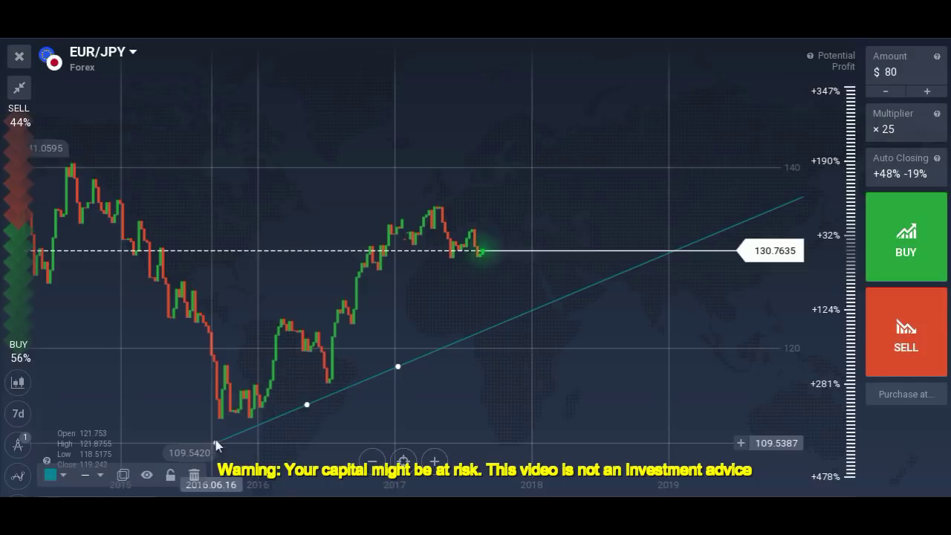
{"action": "scroll", "coordinate": [383, 372], "scroll_direction": "up", "scroll_amount": 2}
{"action": "scroll", "coordinate": [383, 372], "scroll_direction": "up", "scroll_amount": 2}
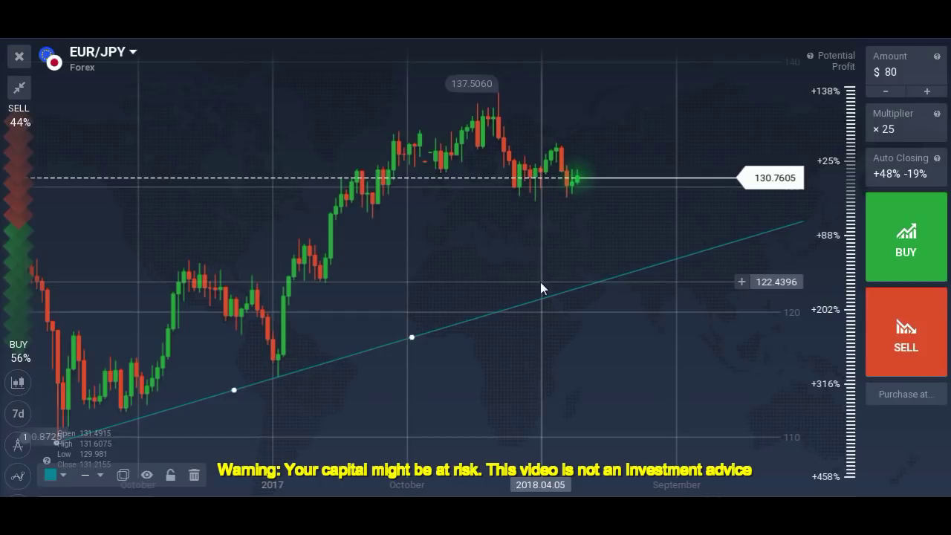
Compare the EUR/JPY weekly trend line with the price swings from the 2016 low through 2018.
{"action": "scroll", "coordinate": [544, 365], "scroll_direction": "down", "scroll_amount": 3}
{"action": "left_click_drag", "start_coordinate": [393, 418], "coordinate": [432, 375]}
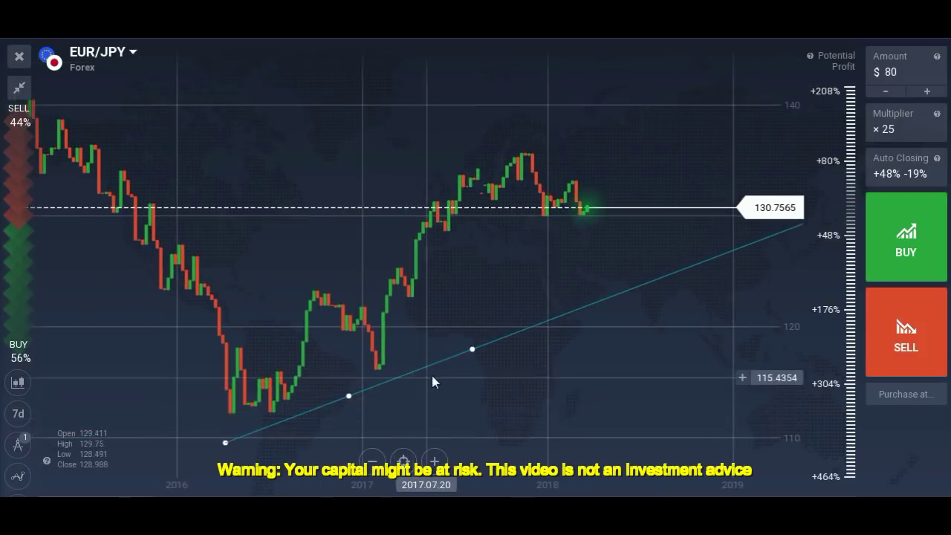
{"action": "scroll", "coordinate": [569, 370], "scroll_direction": "up", "scroll_amount": 3}
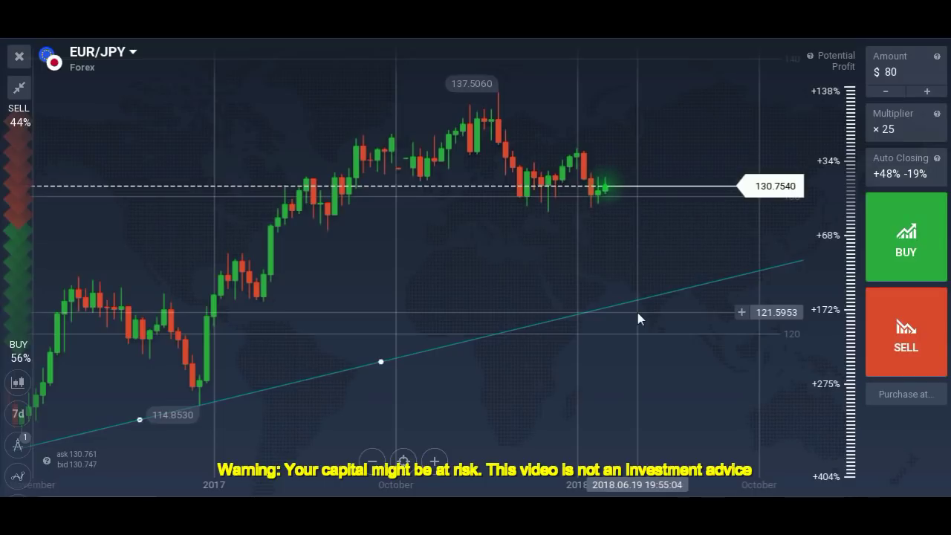
{"action": "scroll", "coordinate": [530, 349], "scroll_direction": "down", "scroll_amount": 2}
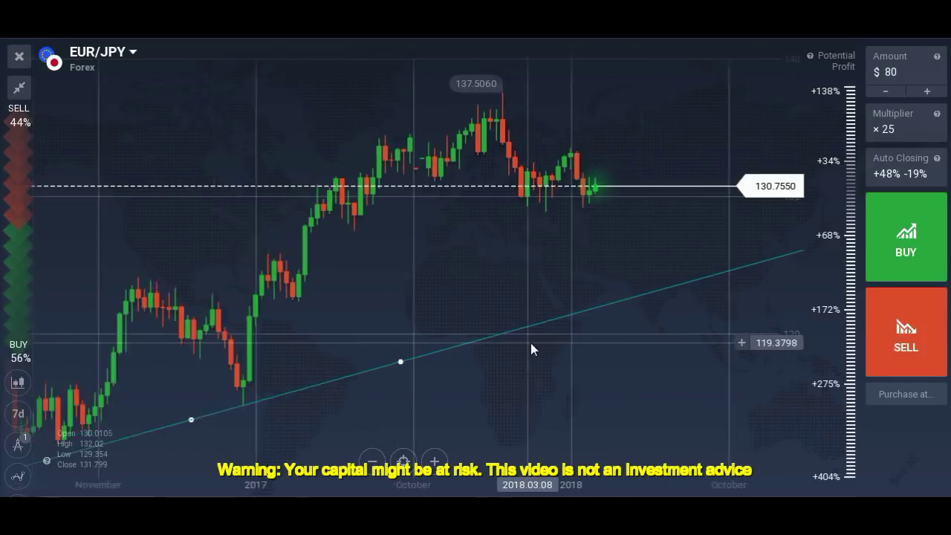
{"action": "scroll", "coordinate": [530, 349], "scroll_direction": "down", "scroll_amount": 2}
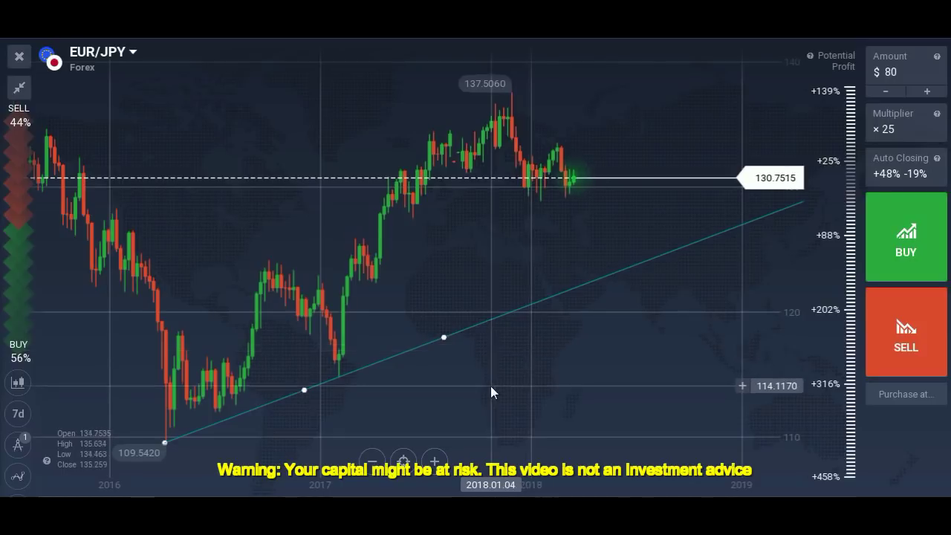
{"action": "left_click_drag", "start_coordinate": [491, 385], "coordinate": [514, 387]}
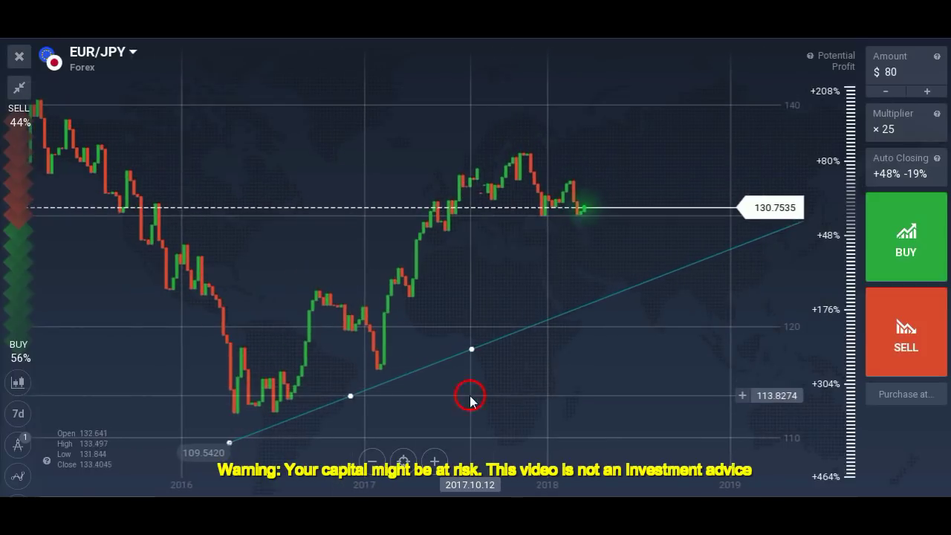
{"action": "left_click_drag", "start_coordinate": [468, 397], "coordinate": [555, 365]}
Switch to the CAD/CHF weekly chart and delete its existing trend line.
{"action": "left_click_drag", "start_coordinate": [284, 297], "coordinate": [459, 292]}
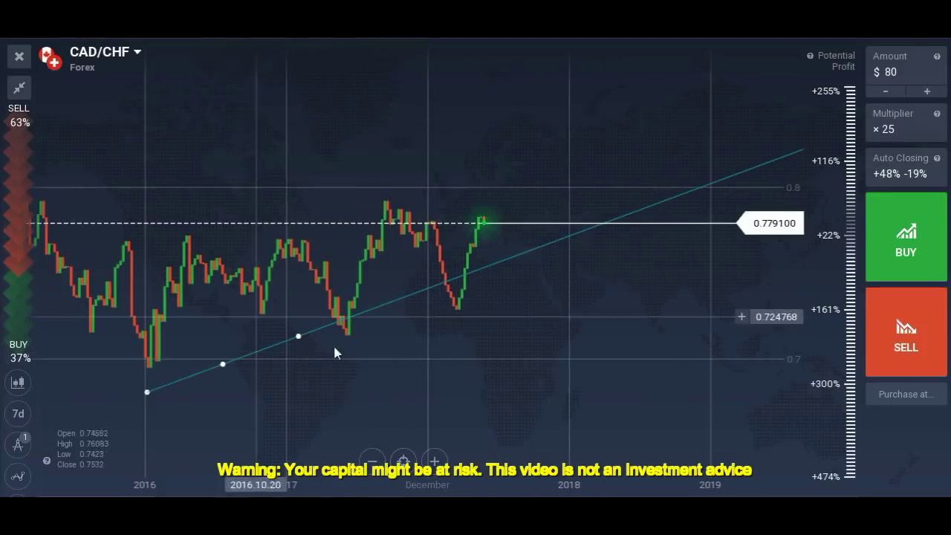
{"action": "left_click", "coordinate": [18, 444]}
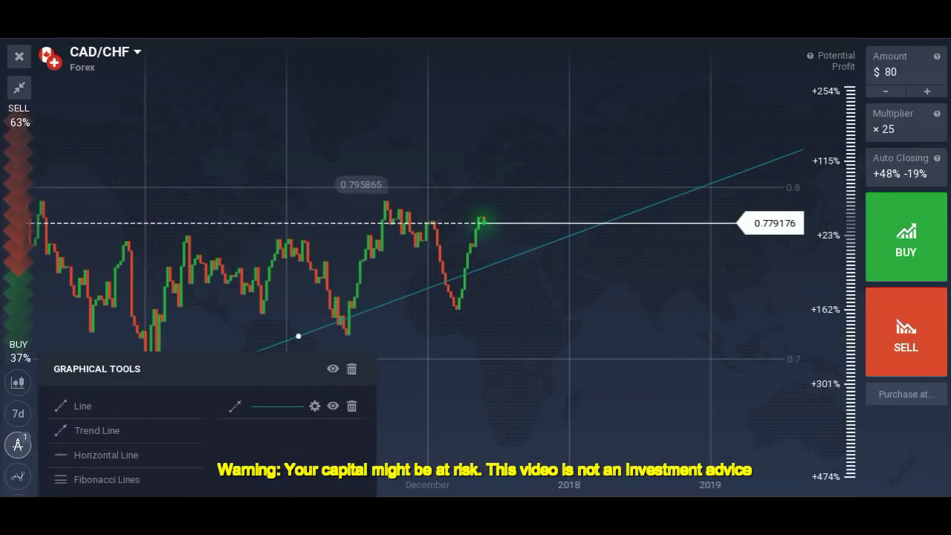
{"action": "left_click", "coordinate": [351, 406]}
Draw a rising trend line on the CAD/CHF weekly chart from the January 2016 low at 0.680400 through the mid-2017 low.
{"action": "scroll", "coordinate": [355, 431], "scroll_direction": "down", "scroll_amount": 3}
{"action": "left_click_drag", "start_coordinate": [168, 376], "coordinate": [379, 384]}
{"action": "scroll", "coordinate": [268, 426], "scroll_direction": "down", "scroll_amount": 2}
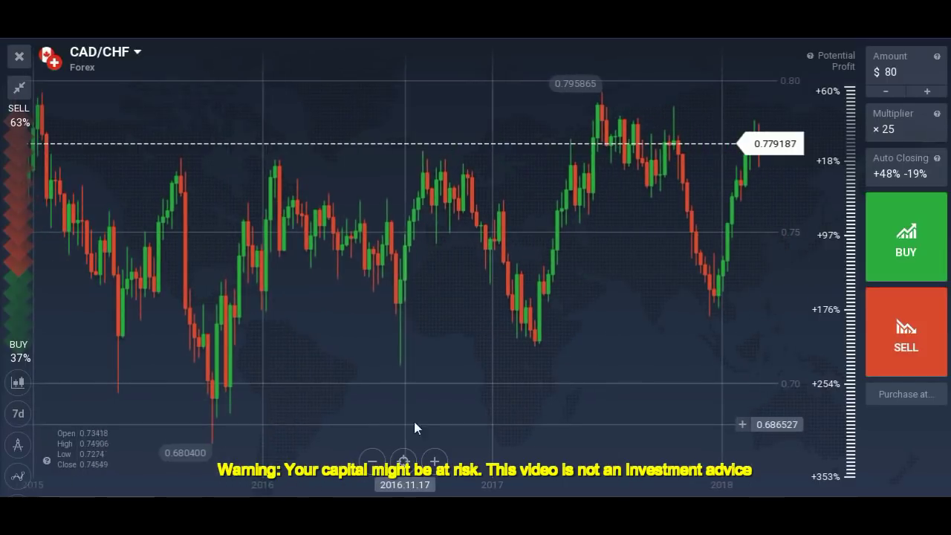
{"action": "left_click_drag", "start_coordinate": [414, 422], "coordinate": [352, 411]}
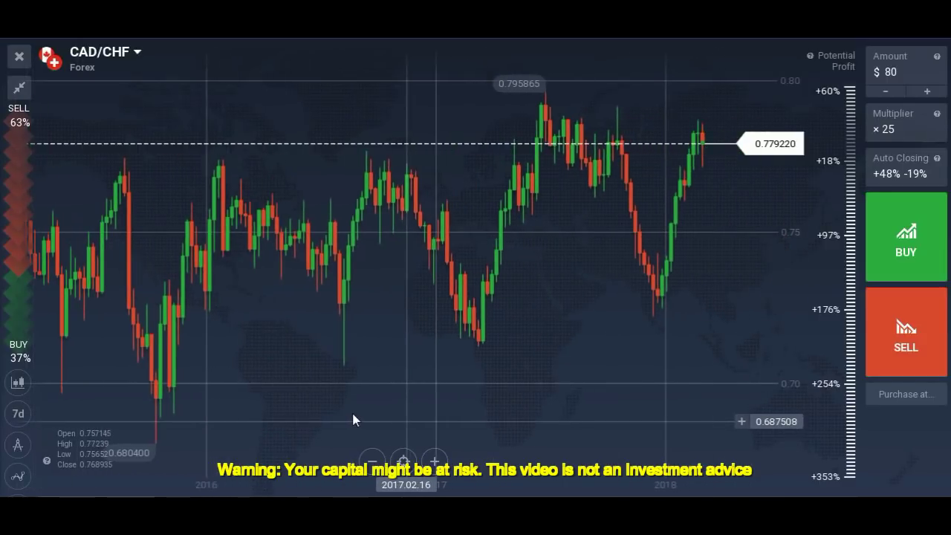
{"action": "left_click", "coordinate": [17, 446]}
{"action": "left_click", "coordinate": [85, 432]}
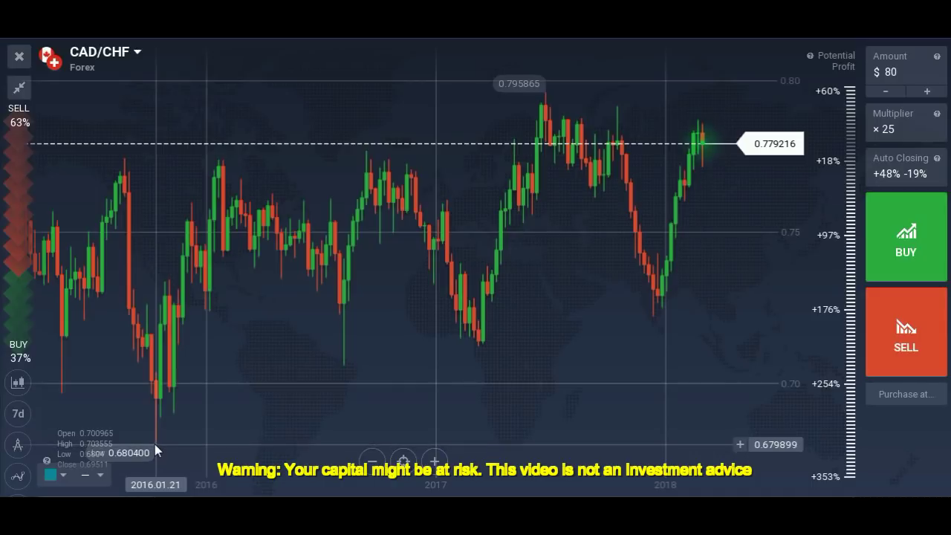
{"action": "left_click", "coordinate": [154, 444]}
{"action": "left_click", "coordinate": [482, 344]}
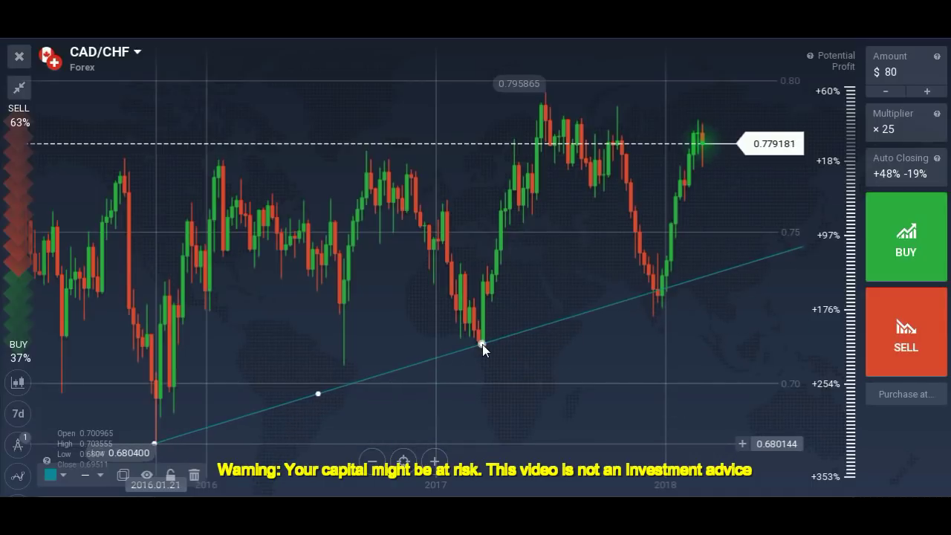
{"action": "left_click_drag", "start_coordinate": [482, 344], "coordinate": [502, 339]}
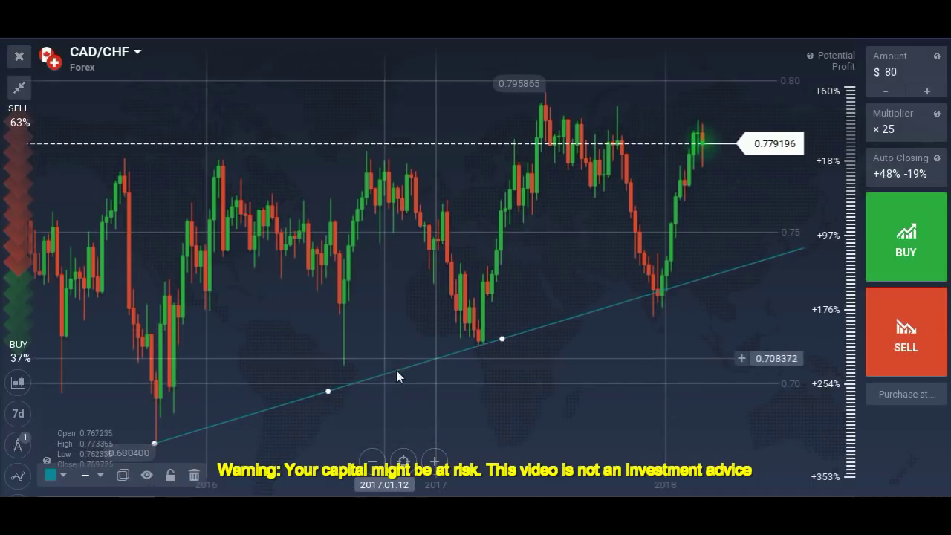
Duplicate the CAD/CHF trend line and move the copy above the price so that it starts at the May 2016 high.
{"action": "left_click", "coordinate": [122, 475]}
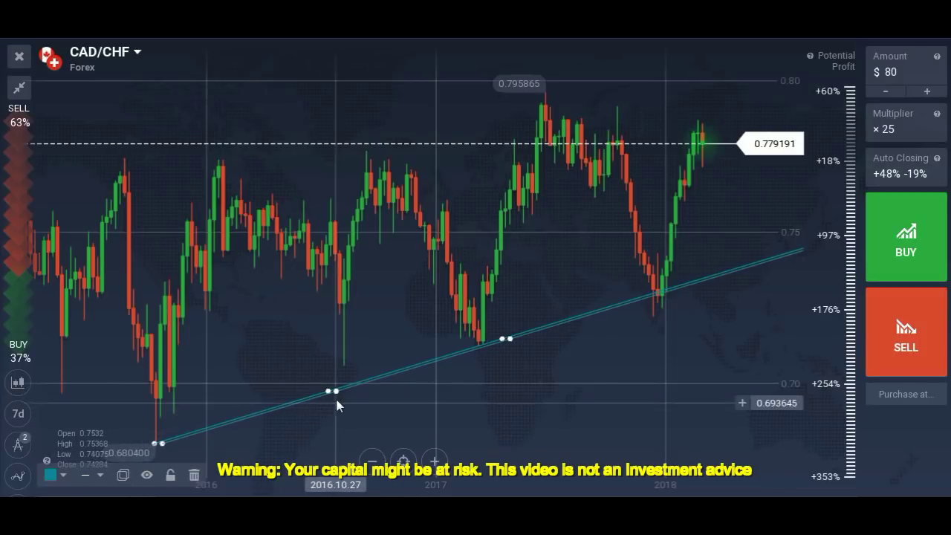
{"action": "left_click_drag", "start_coordinate": [337, 402], "coordinate": [227, 146]}
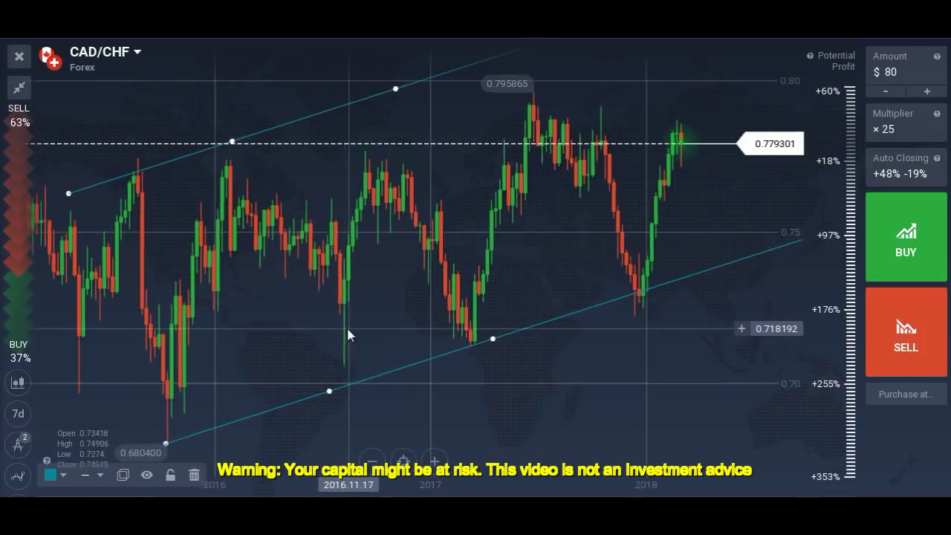
{"action": "scroll", "coordinate": [347, 326], "scroll_direction": "down", "scroll_amount": 2}
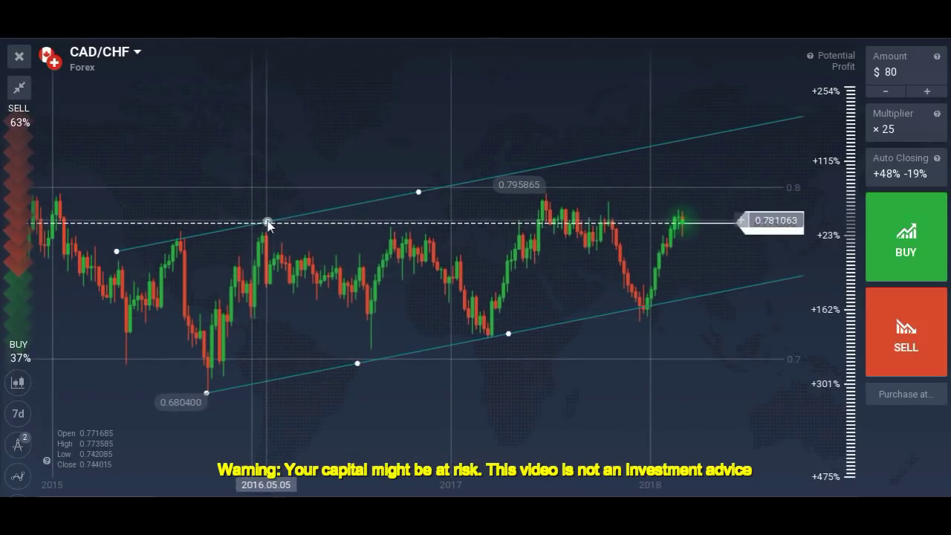
{"action": "left_click_drag", "start_coordinate": [268, 223], "coordinate": [411, 208]}
Lower the far end of the upper trend line so that it meets the 2017 price peak at 0.795865.
{"action": "scroll", "coordinate": [367, 281], "scroll_direction": "up", "scroll_amount": 3}
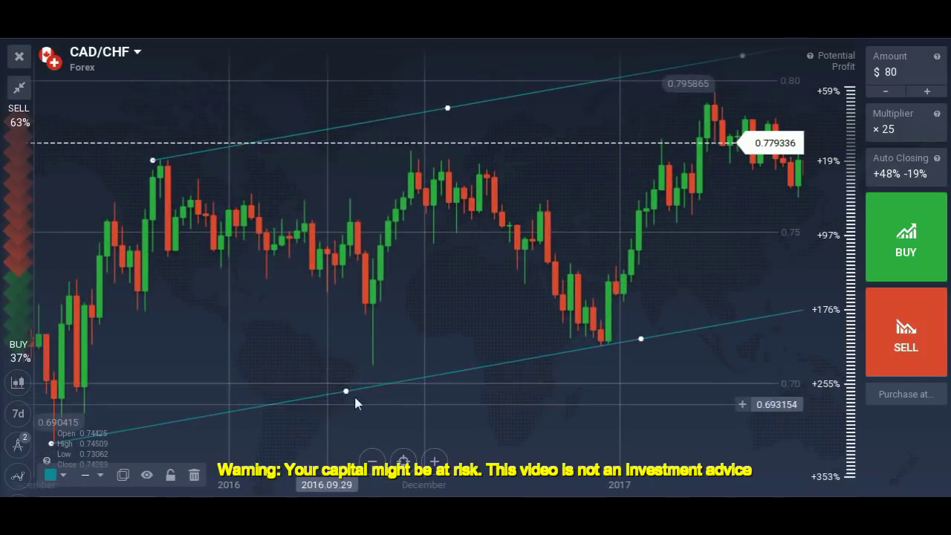
{"action": "scroll", "coordinate": [314, 394], "scroll_direction": "down", "scroll_amount": 2}
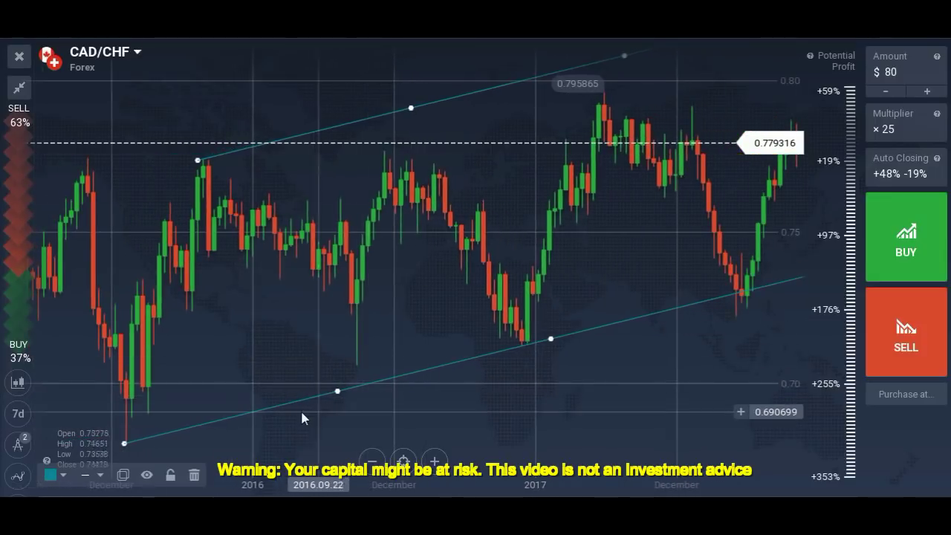
{"action": "scroll", "coordinate": [301, 419], "scroll_direction": "down", "scroll_amount": 2}
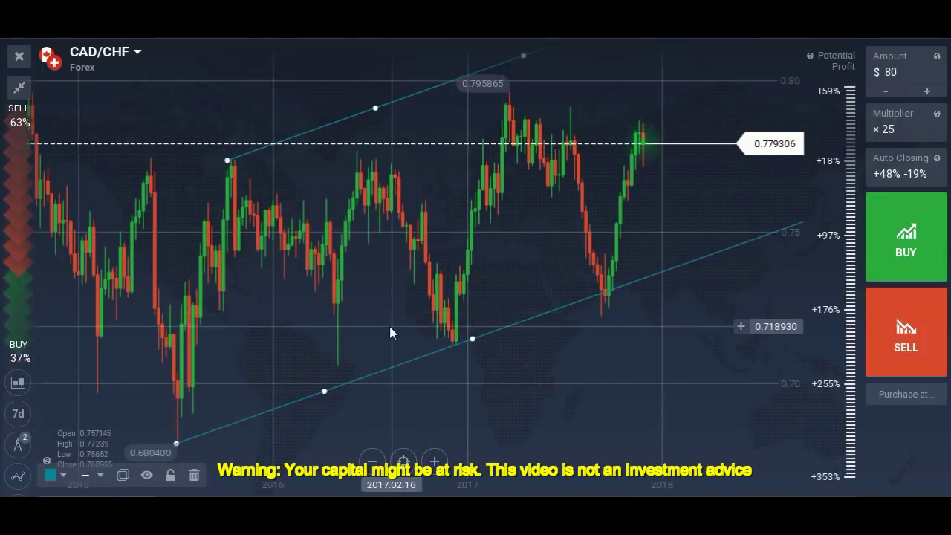
{"action": "scroll", "coordinate": [389, 328], "scroll_direction": "up", "scroll_amount": 2}
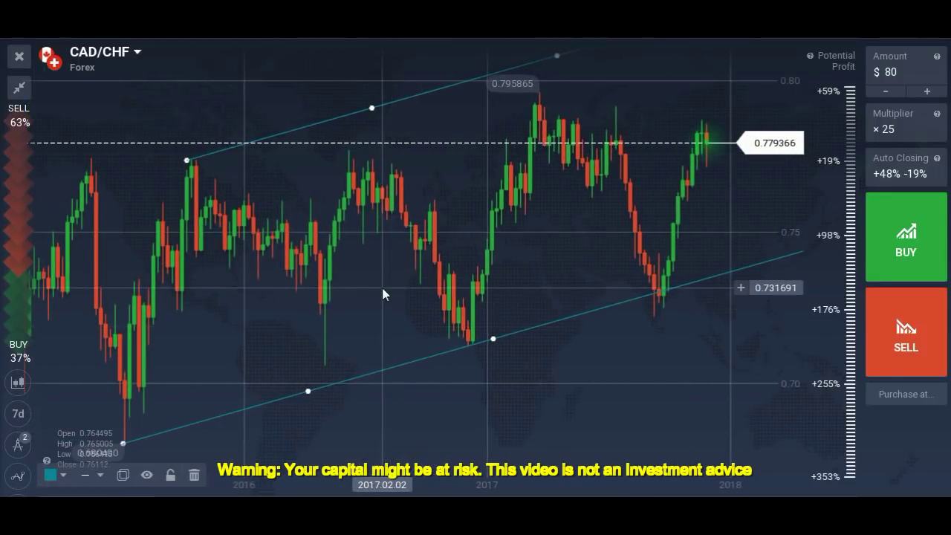
{"action": "left_click_drag", "start_coordinate": [361, 140], "coordinate": [350, 244]}
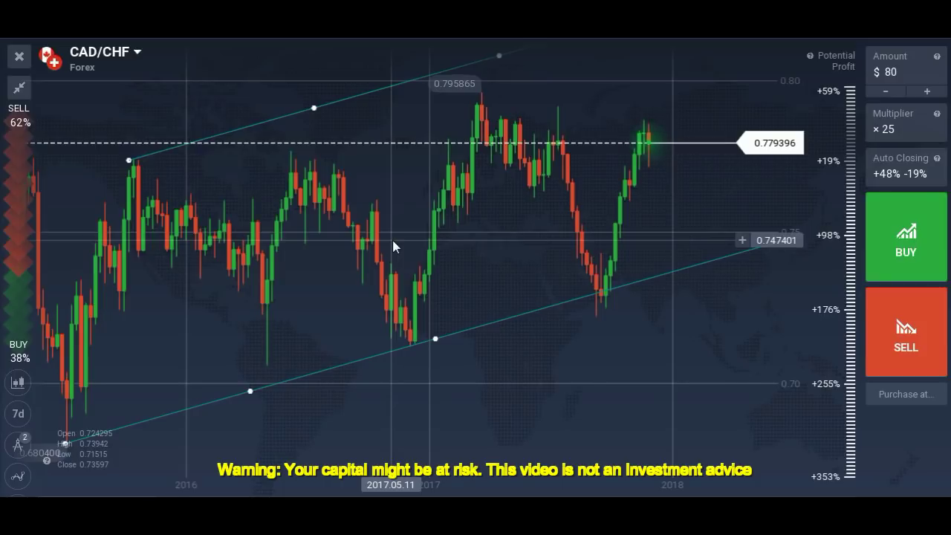
{"action": "scroll", "coordinate": [384, 253], "scroll_direction": "up", "scroll_amount": 2}
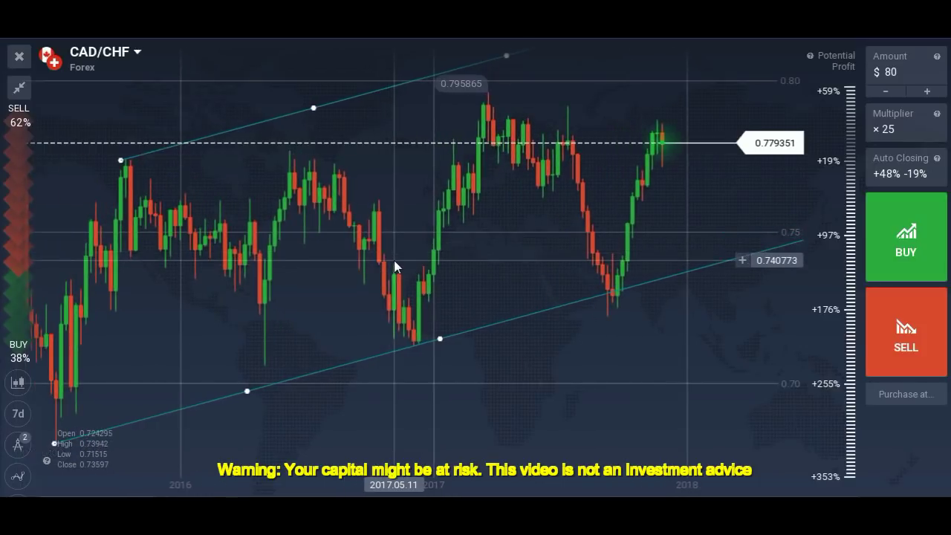
{"action": "scroll", "coordinate": [394, 263], "scroll_direction": "down", "scroll_amount": 2}
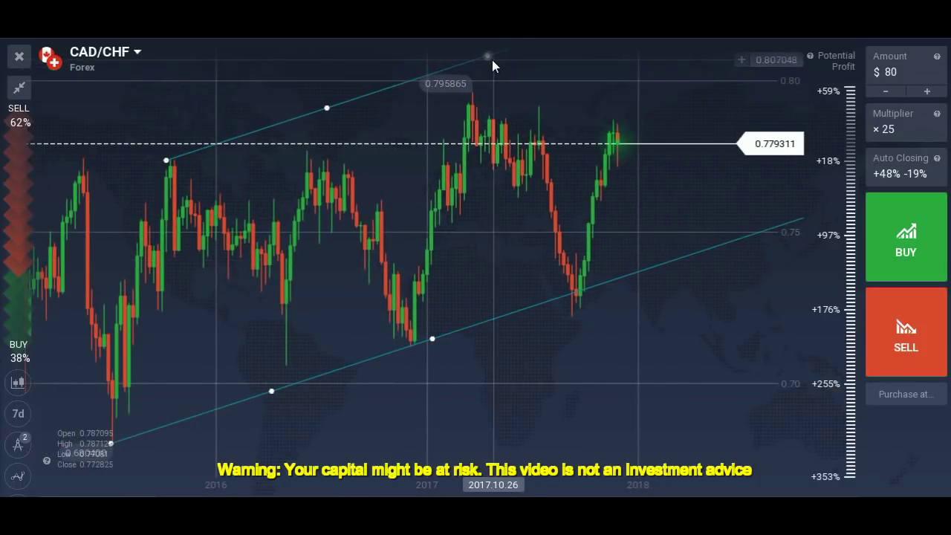
{"action": "left_click_drag", "start_coordinate": [487, 57], "coordinate": [518, 81]}
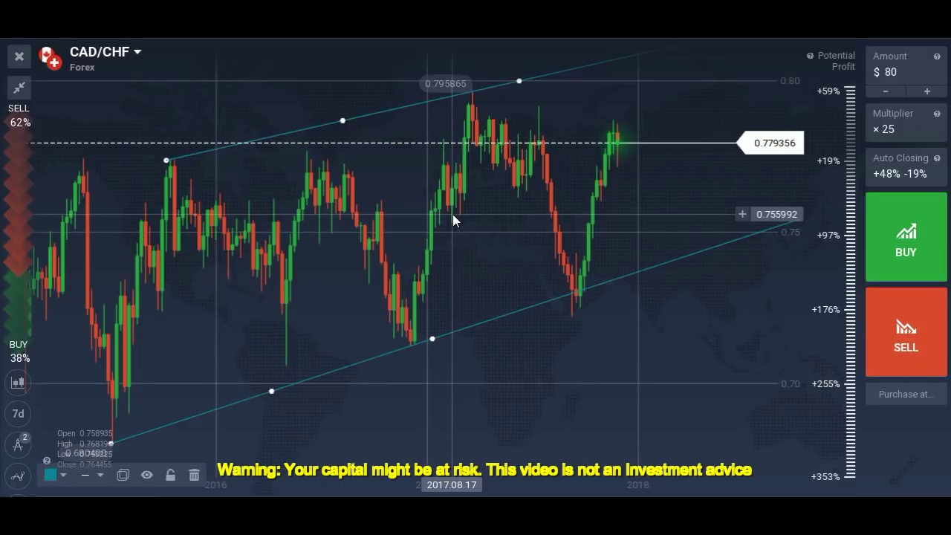
Examine how the CAD/CHF weekly price moves within the channel between the upper and lower trend lines from 2016 to 2018.
{"action": "scroll", "coordinate": [319, 263], "scroll_direction": "up", "scroll_amount": 2}
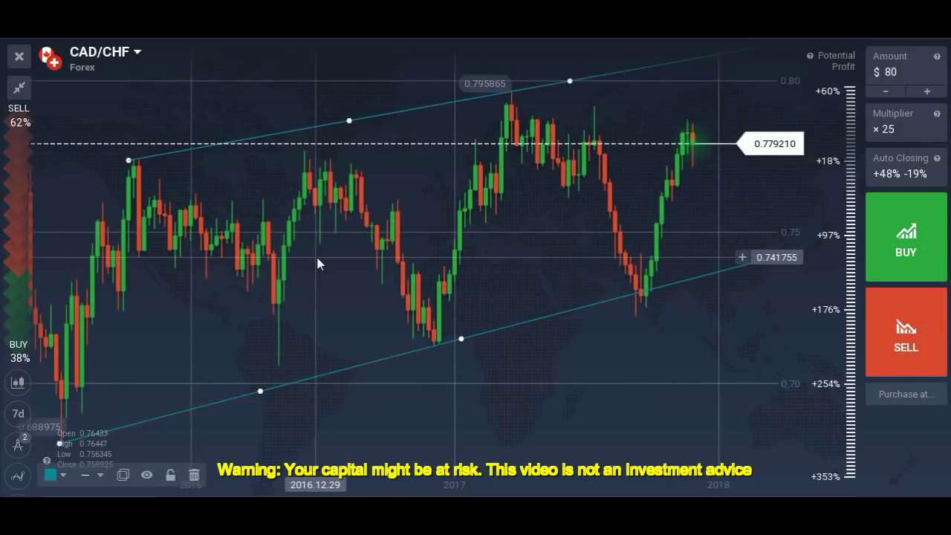
{"action": "scroll", "coordinate": [324, 283], "scroll_direction": "down", "scroll_amount": 3}
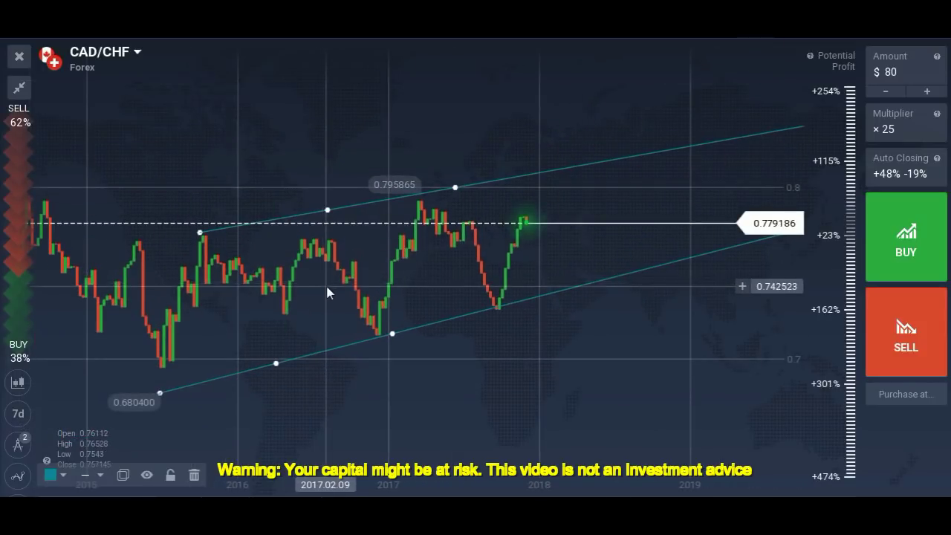
{"action": "scroll", "coordinate": [360, 303], "scroll_direction": "up", "scroll_amount": 1}
{"action": "scroll", "coordinate": [360, 303], "scroll_direction": "up", "scroll_amount": 1}
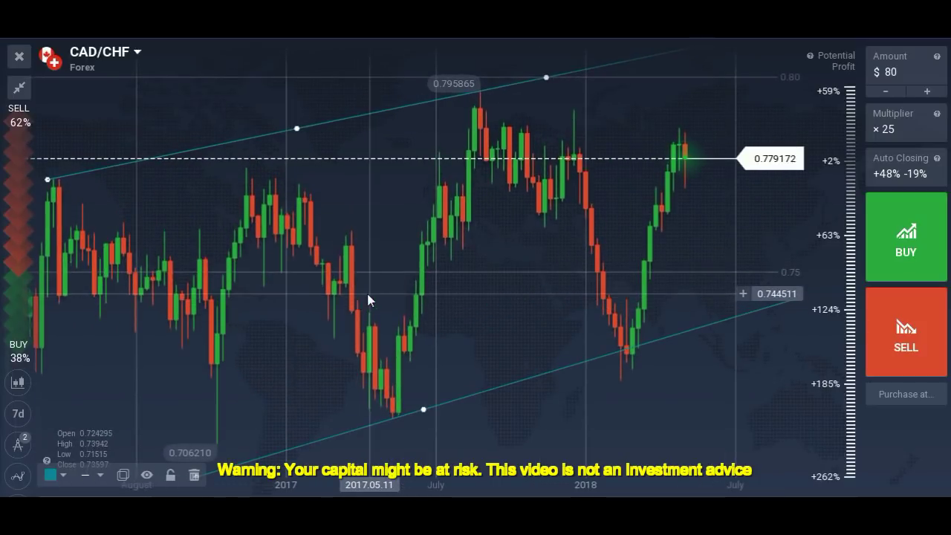
{"action": "scroll", "coordinate": [369, 300], "scroll_direction": "left", "scroll_amount": 2}
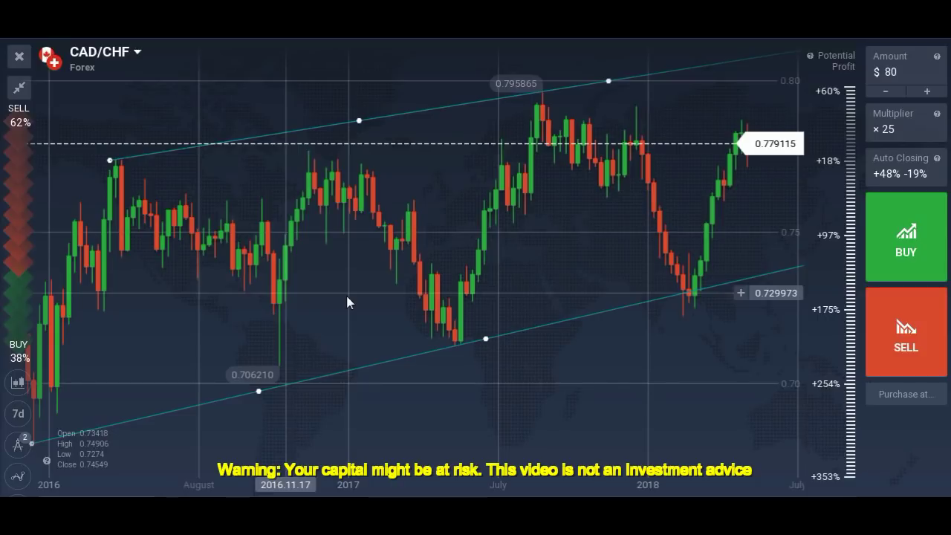
{"action": "left_click_drag", "start_coordinate": [432, 296], "coordinate": [369, 297]}
{"action": "scroll", "coordinate": [370, 297], "scroll_direction": "down", "scroll_amount": 2}
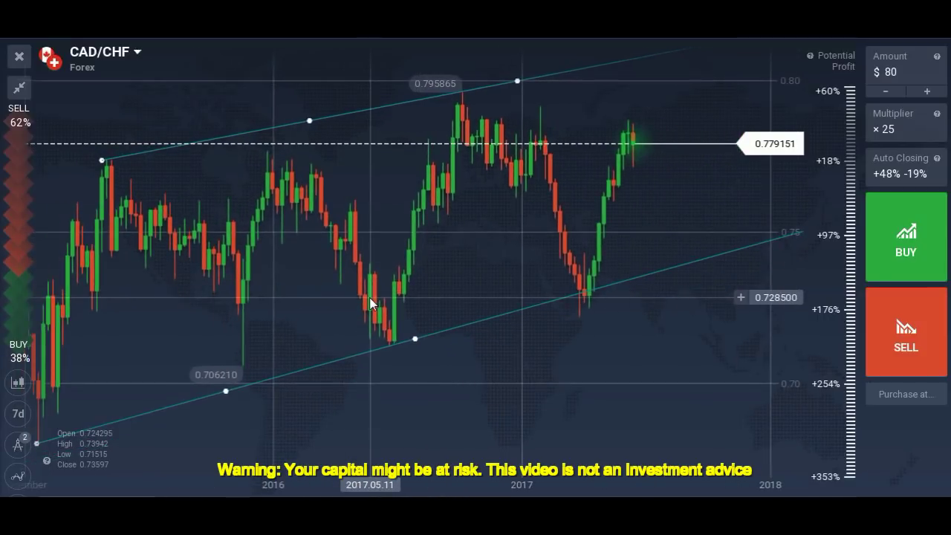
{"action": "scroll", "coordinate": [383, 259], "scroll_direction": "left", "scroll_amount": 2}
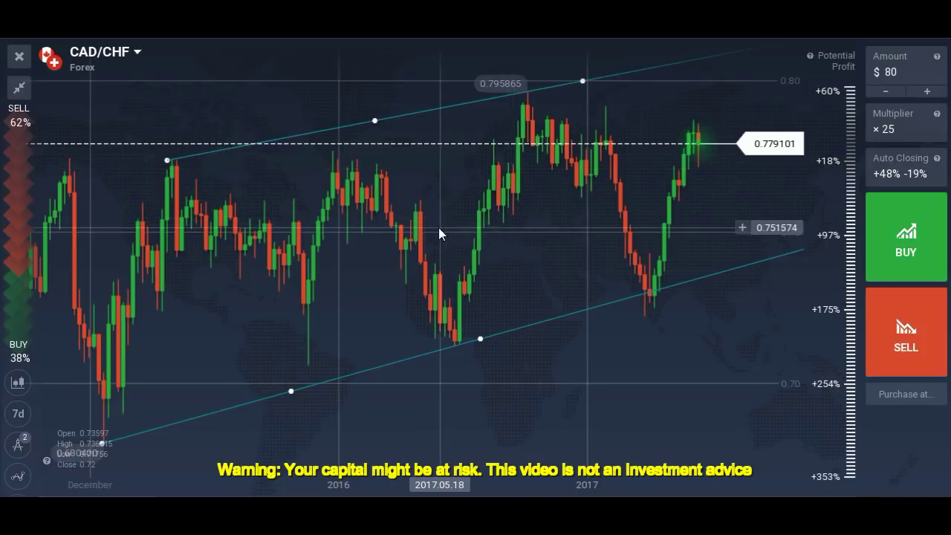
{"action": "scroll", "coordinate": [354, 234], "scroll_direction": "down", "scroll_amount": 3}
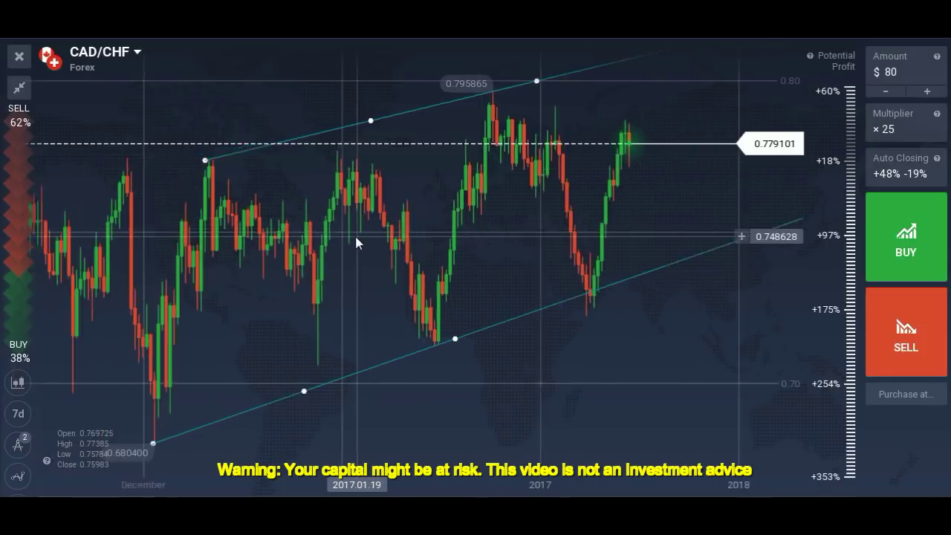